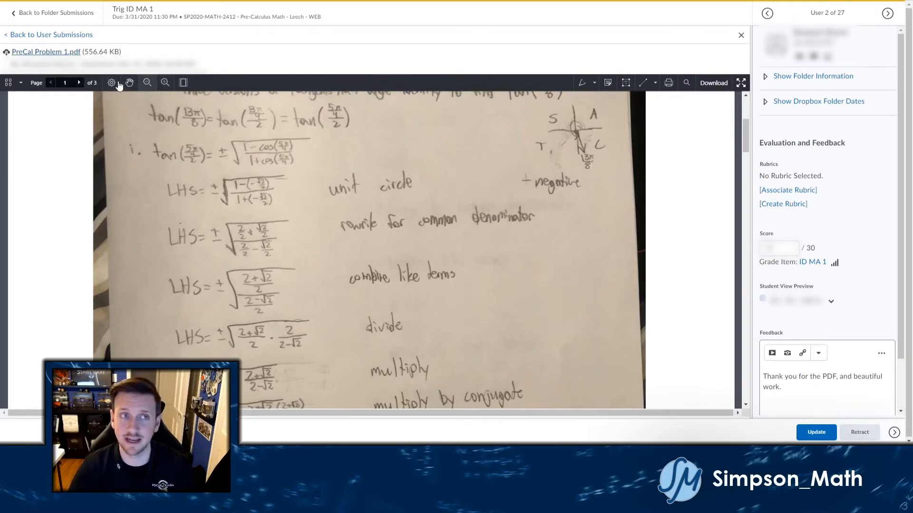
# Rotate the PDF page through quarter turns and back to upright in the page display settings.
pyautogui.scroll(1, 201, 146)
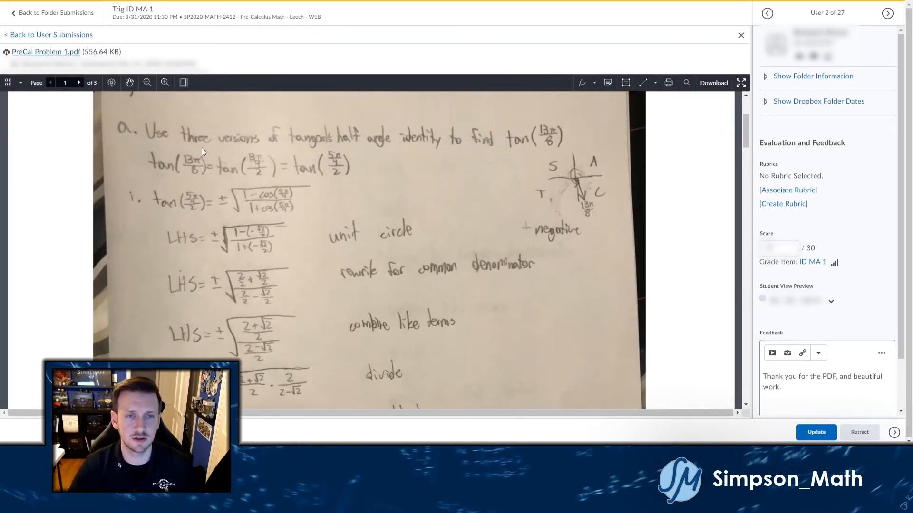
pyautogui.scroll(-1, 201, 147)
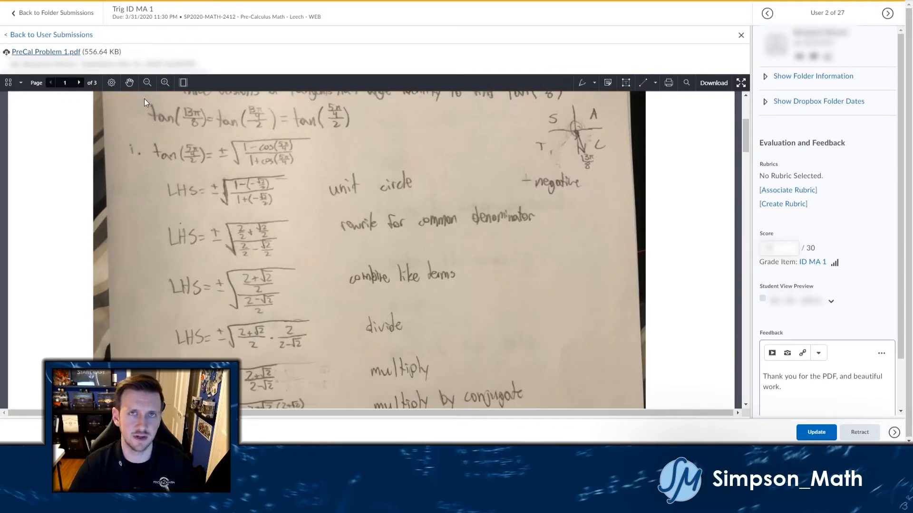
pyautogui.click(112, 83)
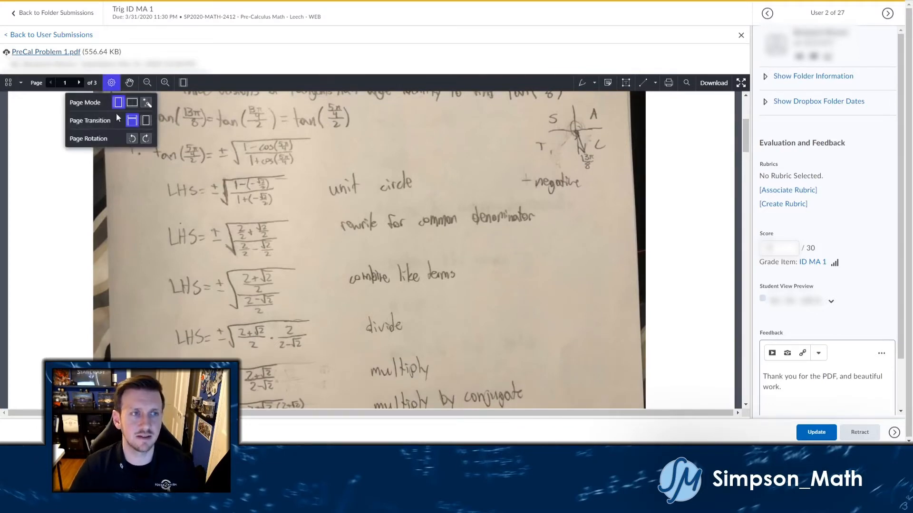
pyautogui.click(133, 138)
pyautogui.click(133, 139)
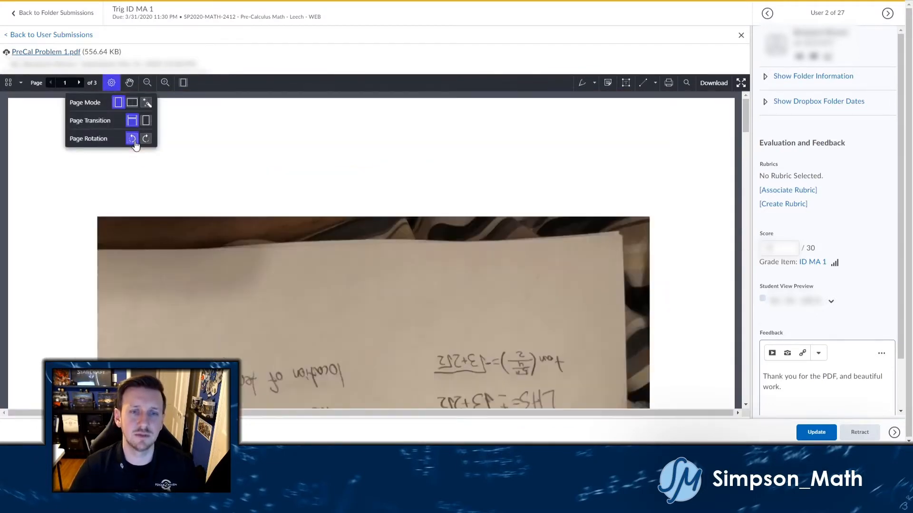
pyautogui.click(135, 142)
pyautogui.click(136, 142)
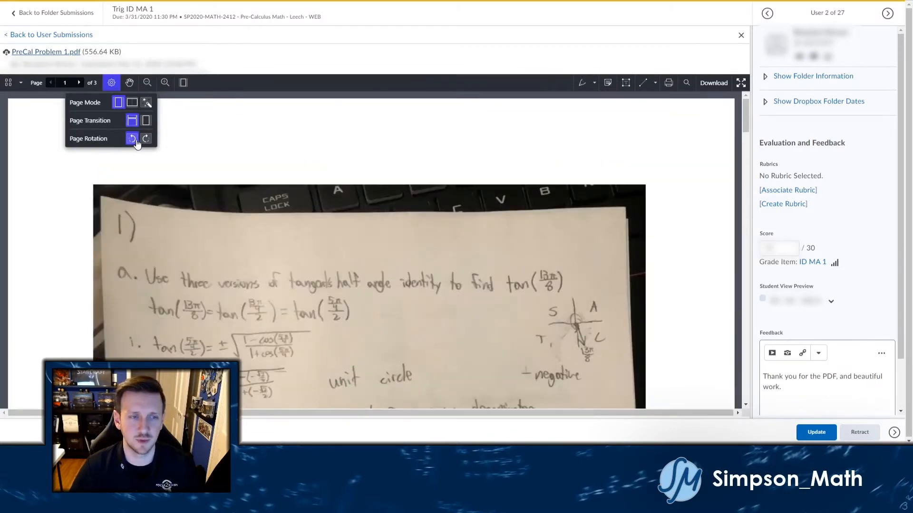
pyautogui.click(112, 83)
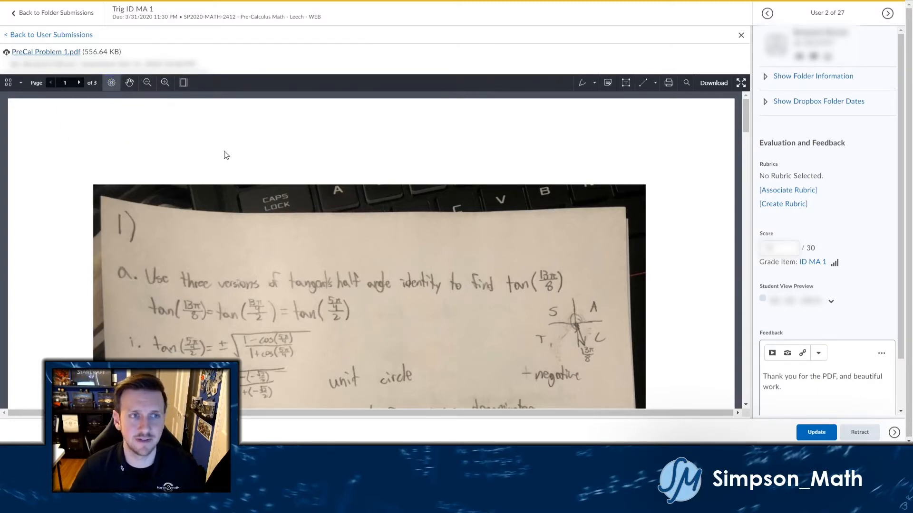
# Scroll up and down through the student's handwritten tan(13π/8) half-angle work.
pyautogui.scroll(-3, 244, 168)
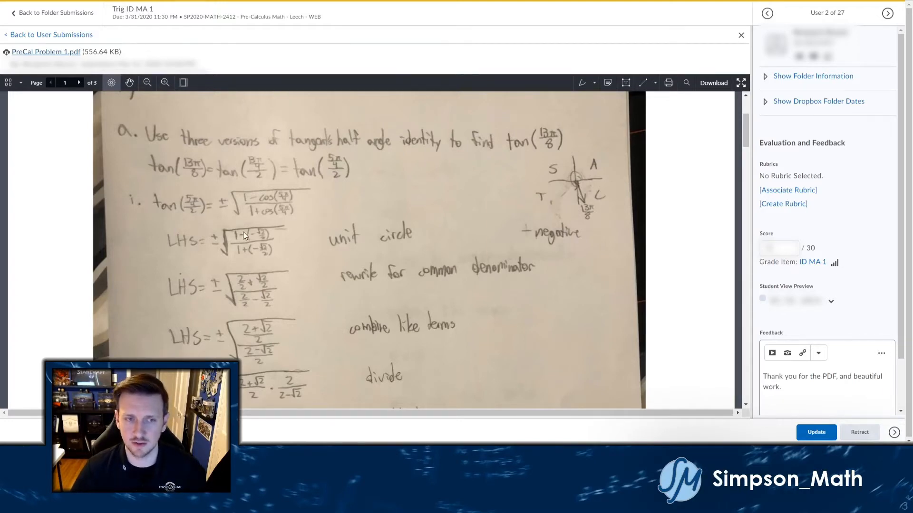
pyautogui.scroll(6, 216, 229)
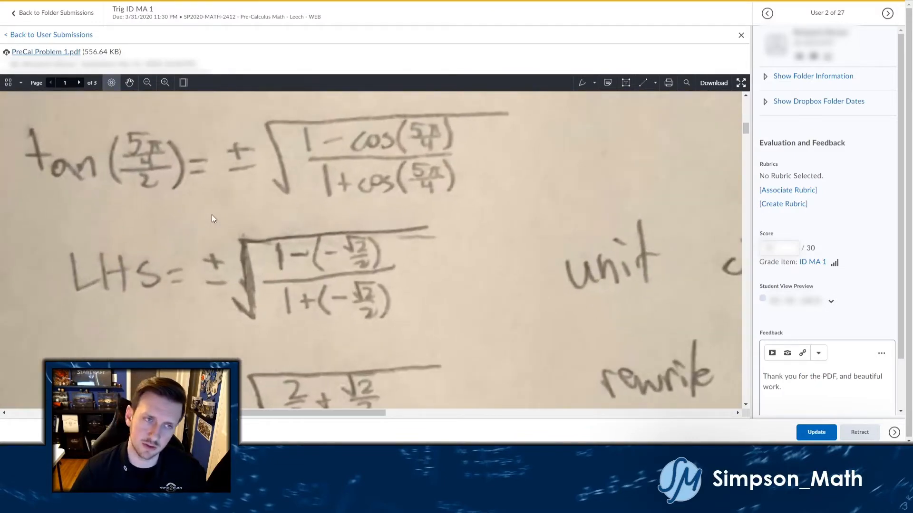
pyautogui.scroll(-2, 212, 215)
pyautogui.scroll(-4, 211, 213)
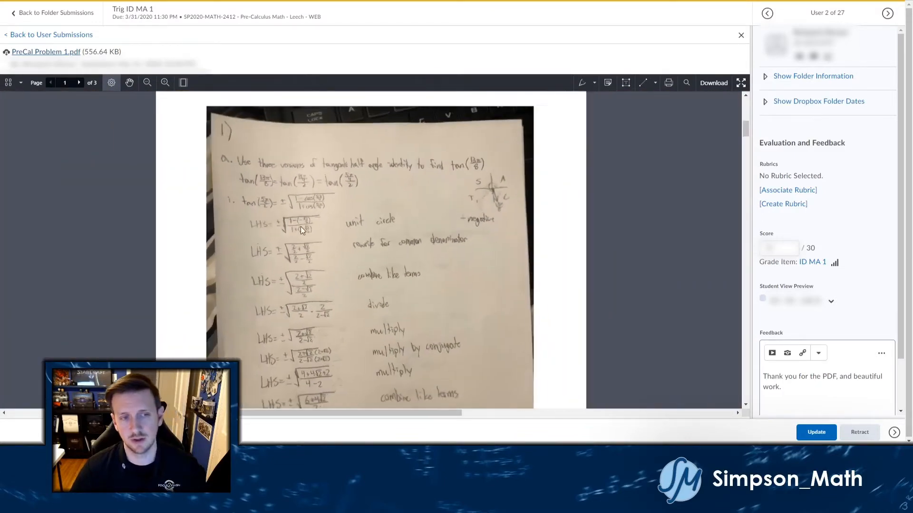
pyautogui.scroll(6, 511, 190)
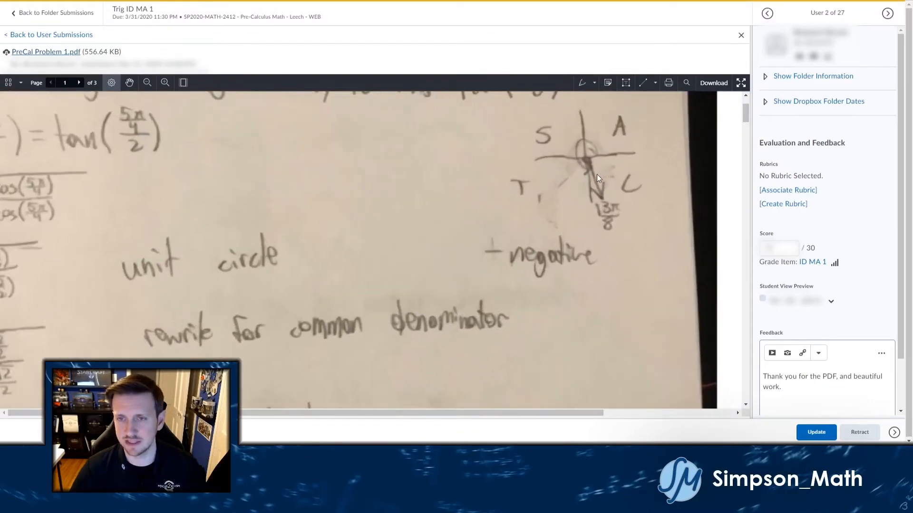
pyautogui.scroll(-6, 594, 170)
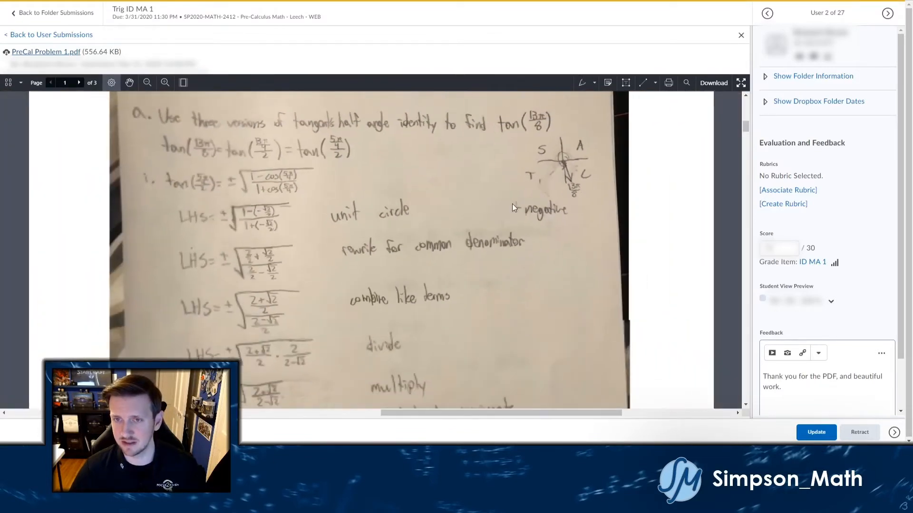
pyautogui.scroll(-1, 380, 228)
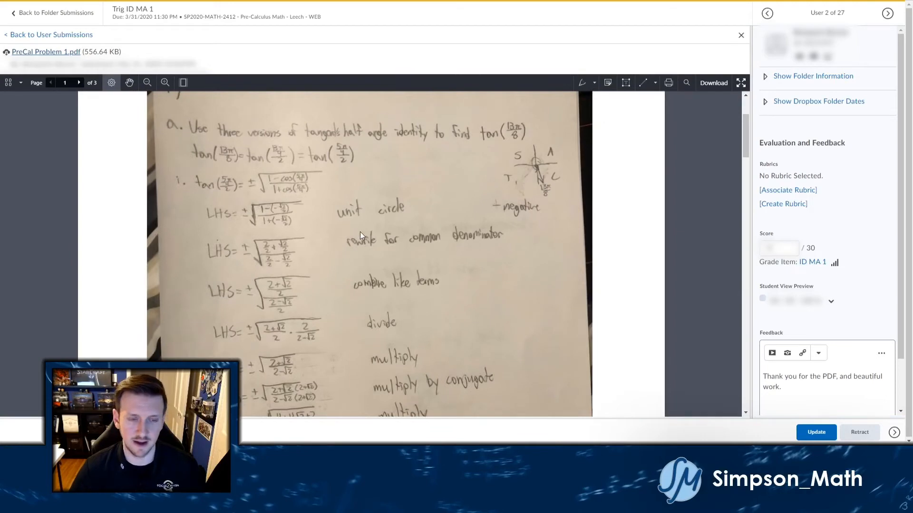
pyautogui.scroll(-10, 360, 232)
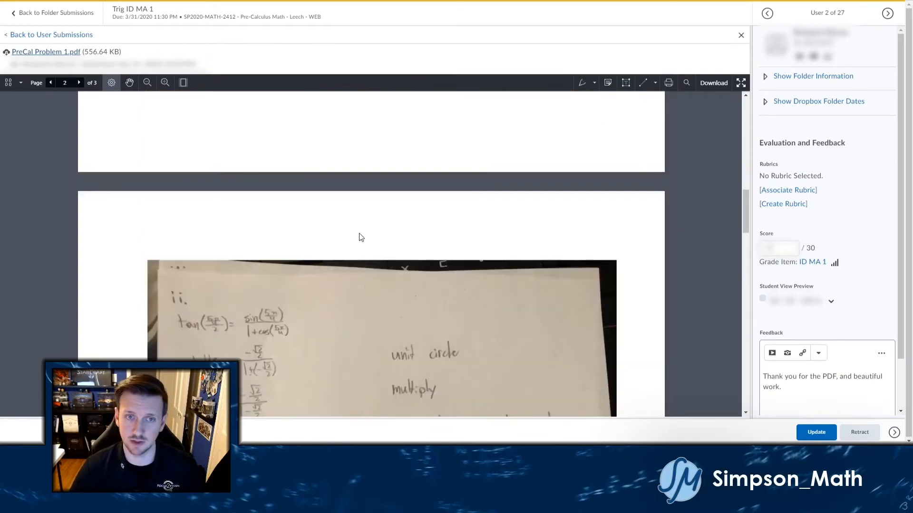
pyautogui.scroll(10, 361, 231)
pyautogui.scroll(2, 364, 231)
pyautogui.scroll(-3, 364, 231)
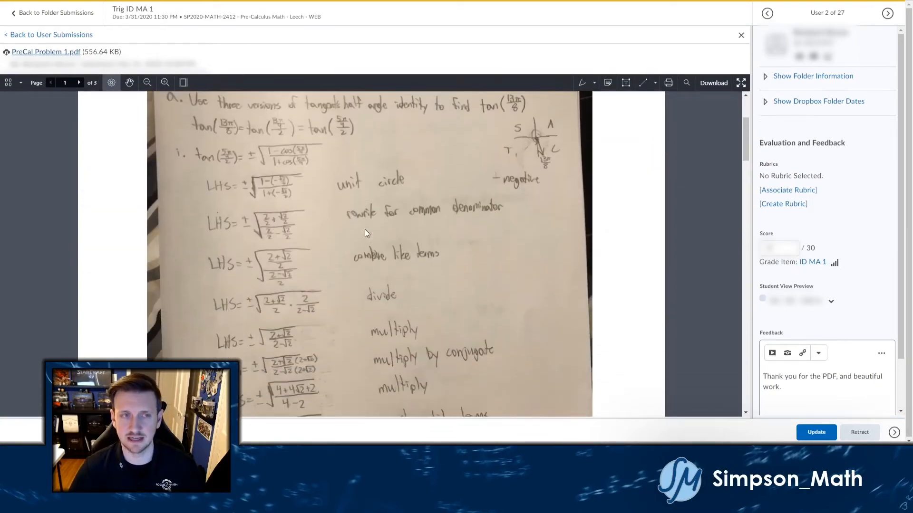
pyautogui.scroll(1, 364, 231)
# Toggle the view between fit-page and fit-width, then bring up the annotation pen types.
pyautogui.click(183, 82)
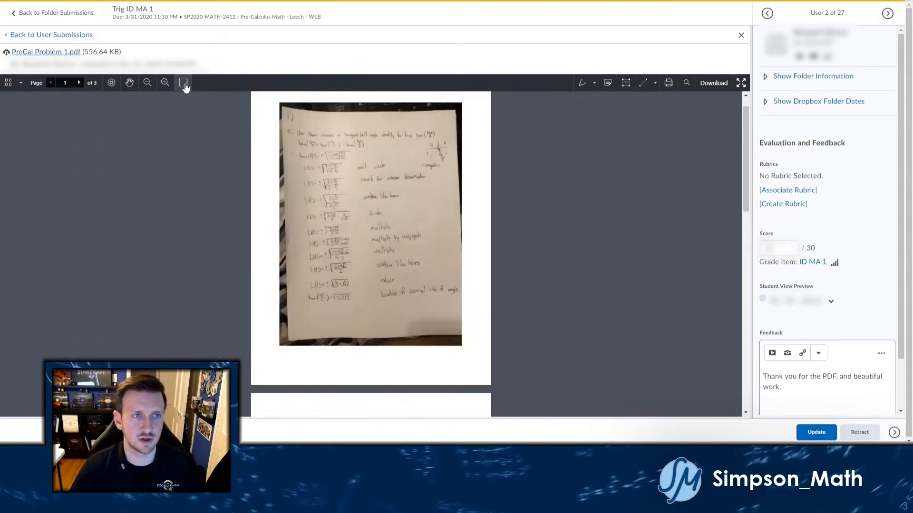
pyautogui.click(183, 83)
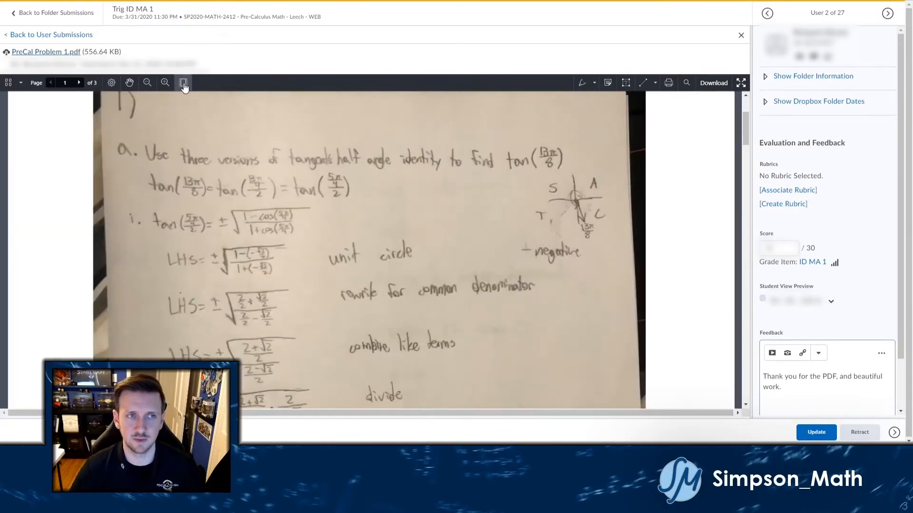
pyautogui.click(595, 84)
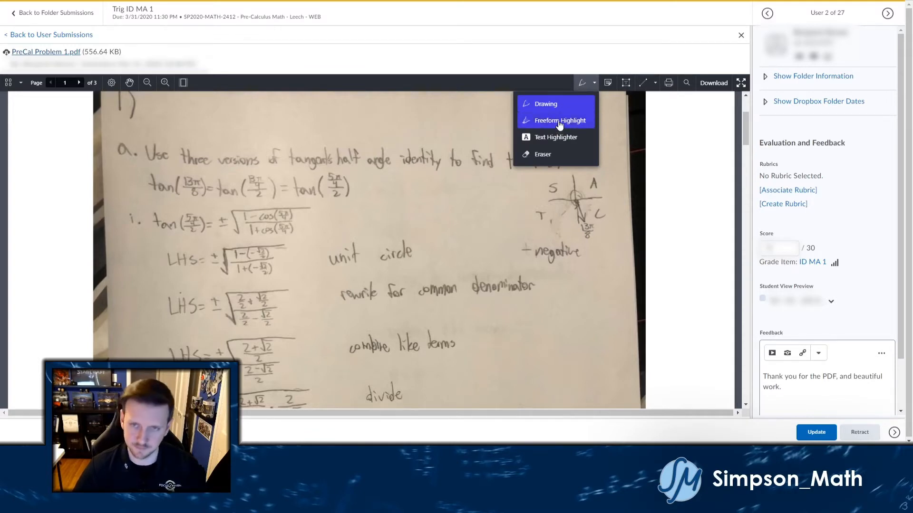
# With the Drawing pen, strike the cos in the first radical and write 'sin' beside it in blue.
pyautogui.click(551, 105)
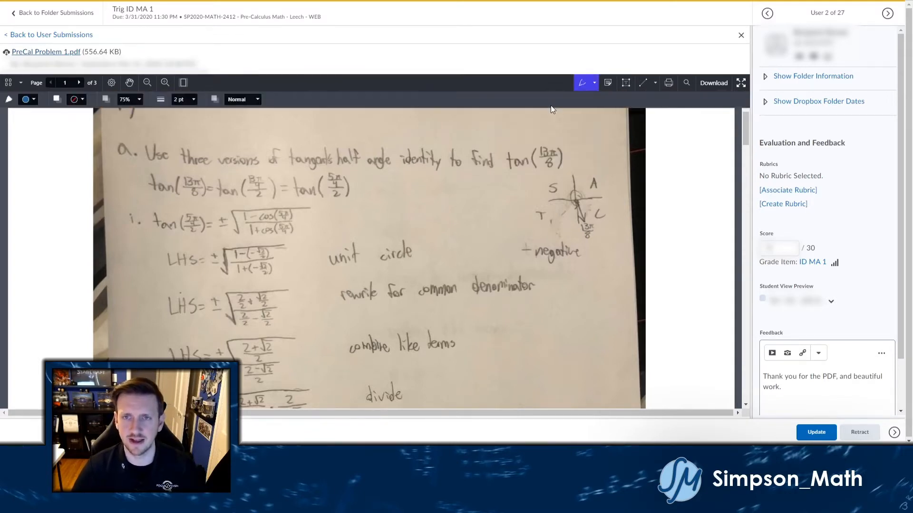
pyautogui.scroll(-1, 414, 170)
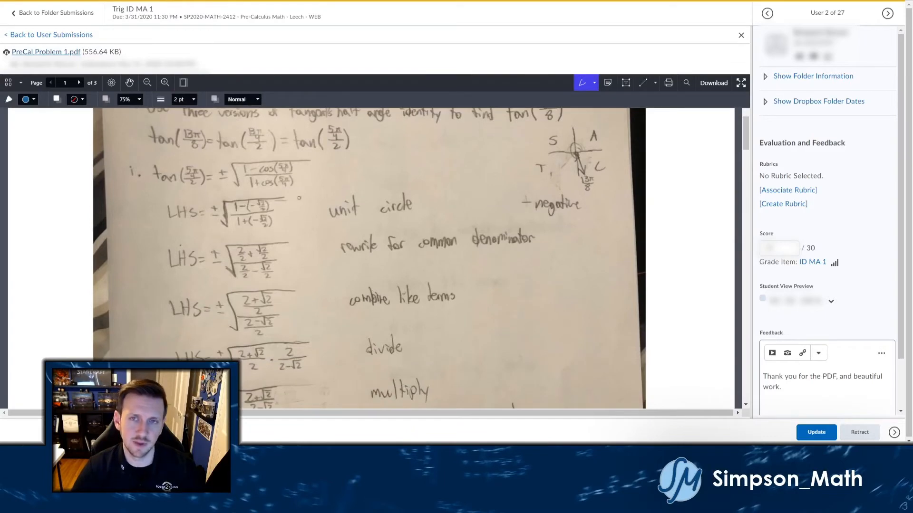
pyautogui.scroll(1, 285, 202)
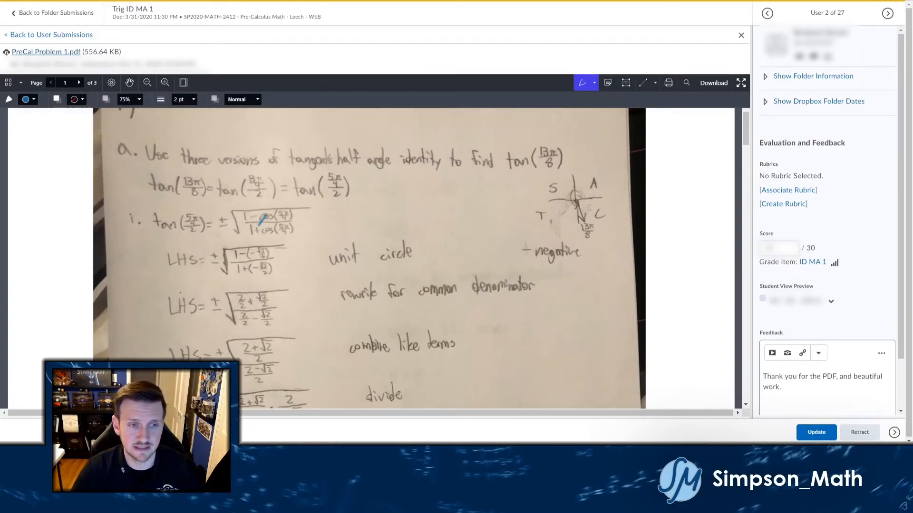
pyautogui.moveTo(272, 210); pyautogui.dragTo(275, 209)
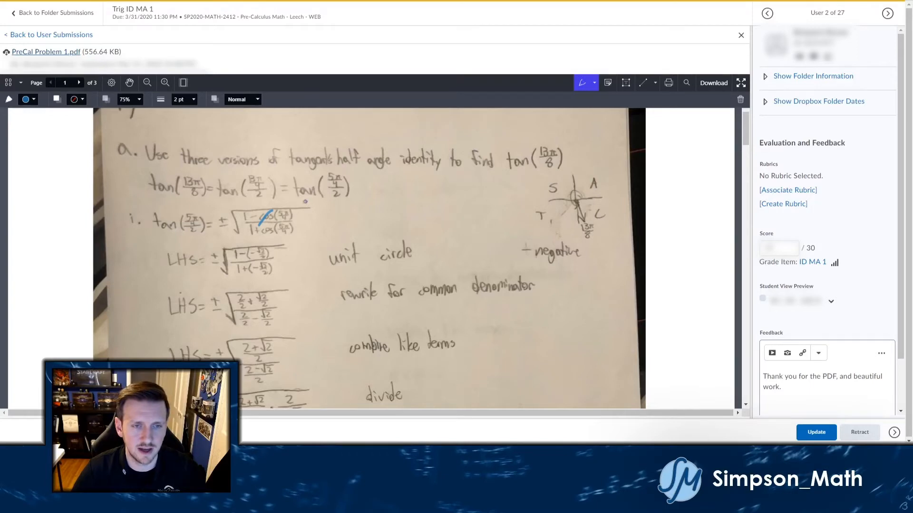
pyautogui.moveTo(310, 202)
pyautogui.mouseDown()
pyautogui.moveTo(311, 212)
pyautogui.moveTo(299, 215)
pyautogui.moveTo(334, 203)
pyautogui.moveTo(338, 215)
pyautogui.mouseUp()
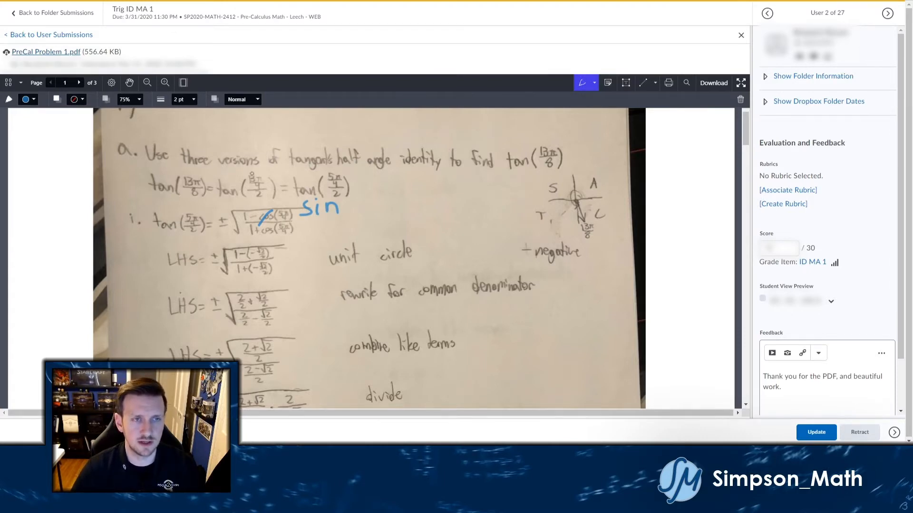
pyautogui.click(191, 101)
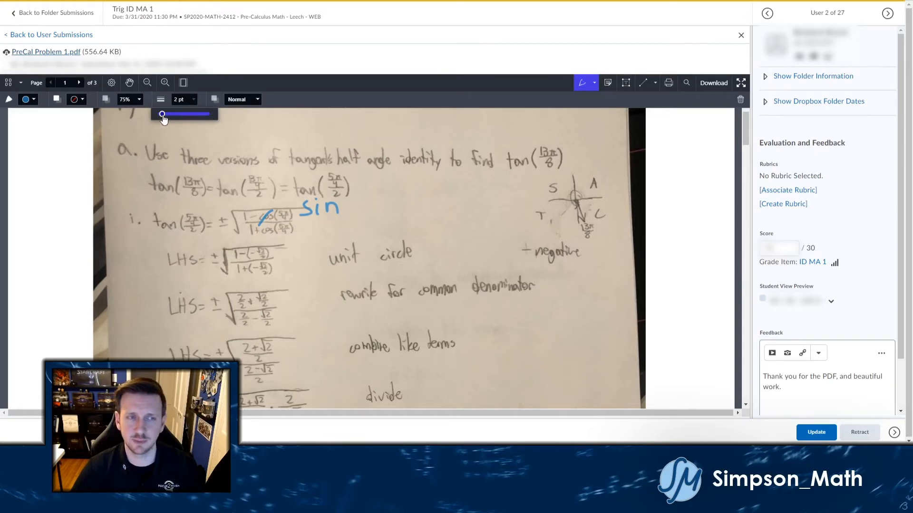
# Set the pen width to 11 pt and draw a thick blue stroke over "tangent's half".
pyautogui.moveTo(162, 114); pyautogui.dragTo(173, 115)
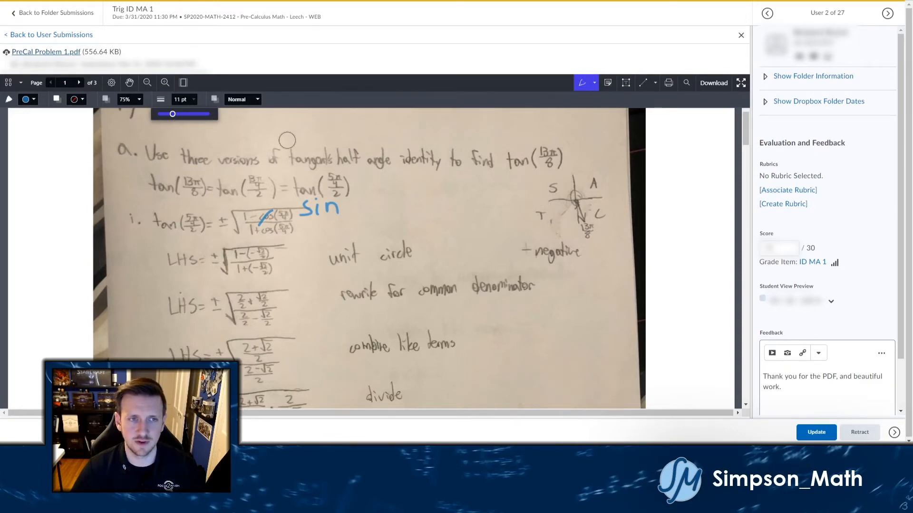
pyautogui.moveTo(270, 160); pyautogui.dragTo(367, 138)
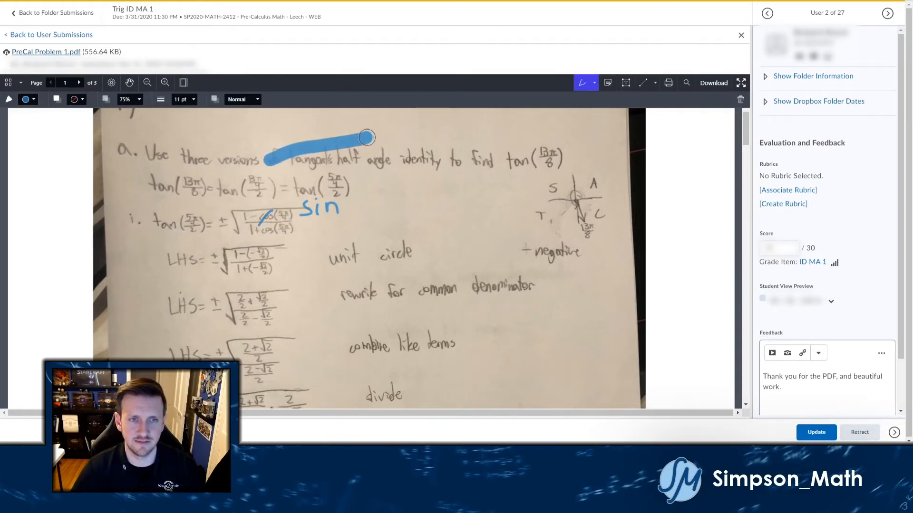
pyautogui.click(192, 104)
# At 2 pt and 19% opacity, draw a faint stroke over "identity", then restore opacity to 75%.
pyautogui.moveTo(170, 114); pyautogui.dragTo(163, 120)
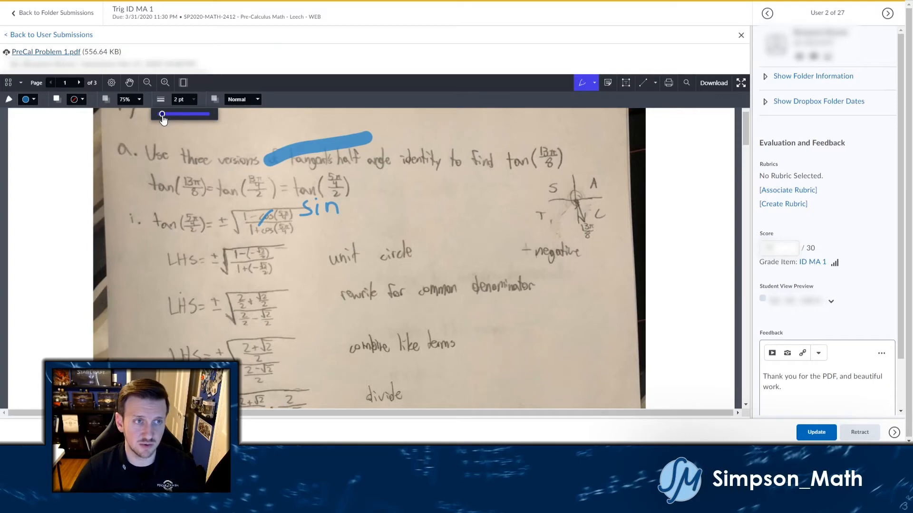
pyautogui.click(138, 101)
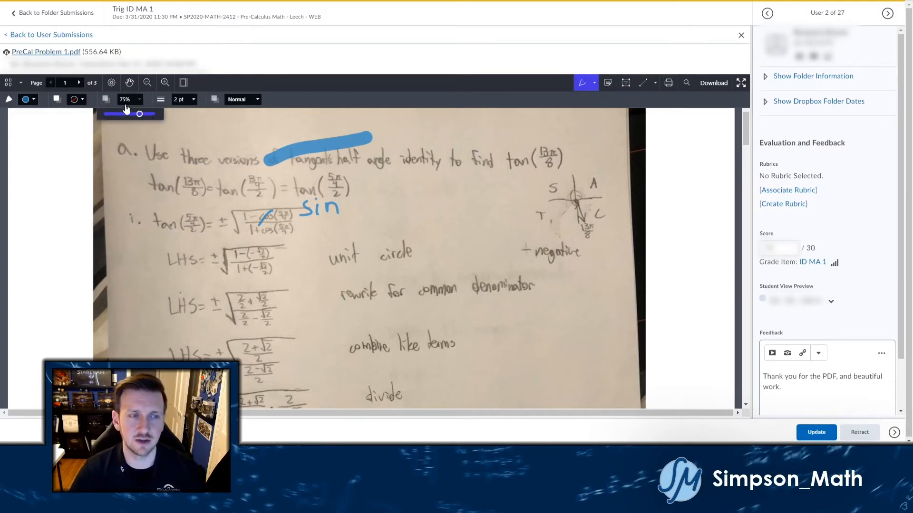
pyautogui.moveTo(139, 115); pyautogui.dragTo(111, 115)
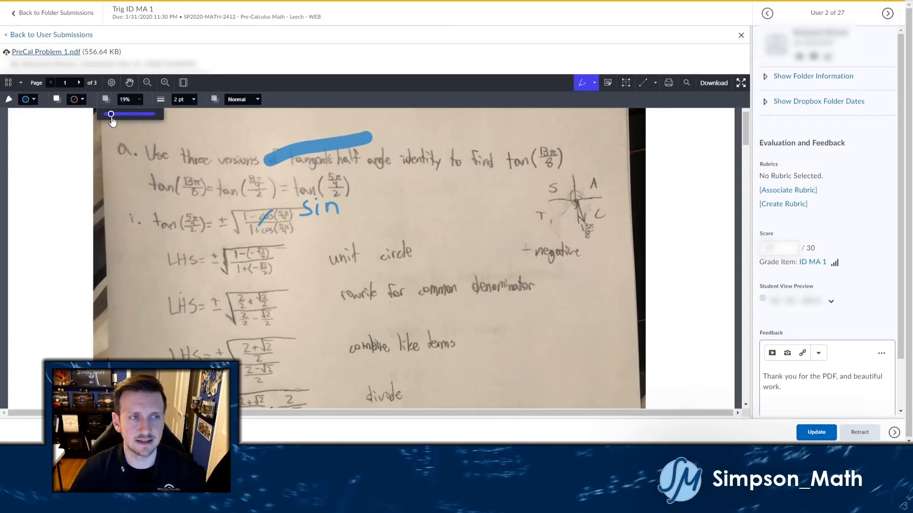
pyautogui.moveTo(395, 163)
pyautogui.mouseDown()
pyautogui.moveTo(417, 152)
pyautogui.moveTo(428, 153)
pyautogui.moveTo(430, 165)
pyautogui.mouseUp()
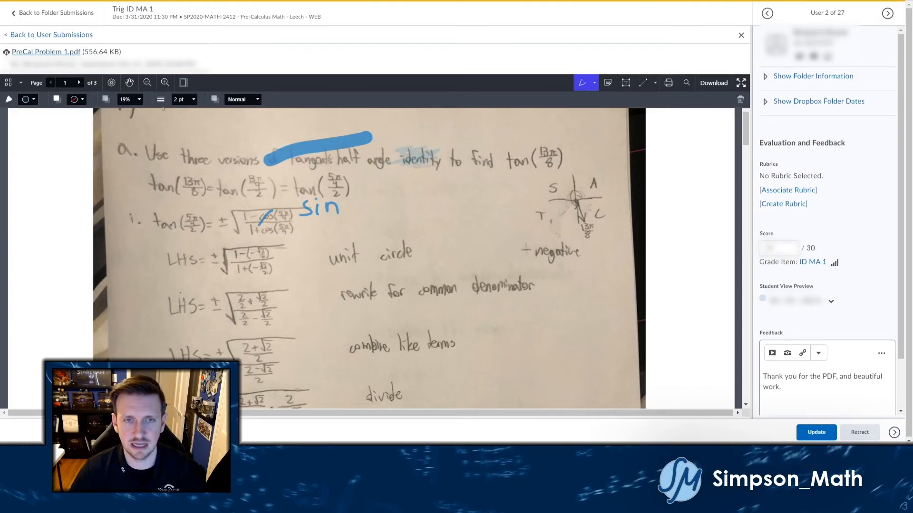
pyautogui.click(139, 100)
pyautogui.click(137, 114)
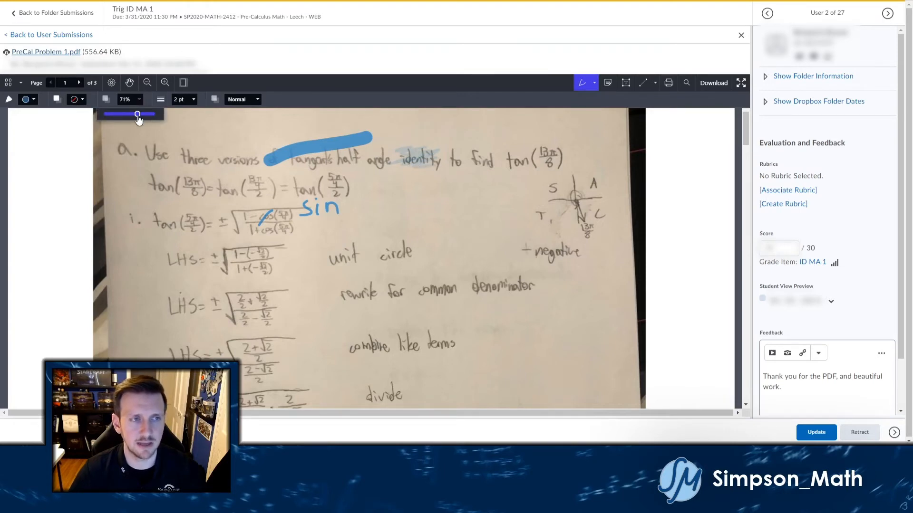
pyautogui.moveTo(137, 118); pyautogui.dragTo(139, 115)
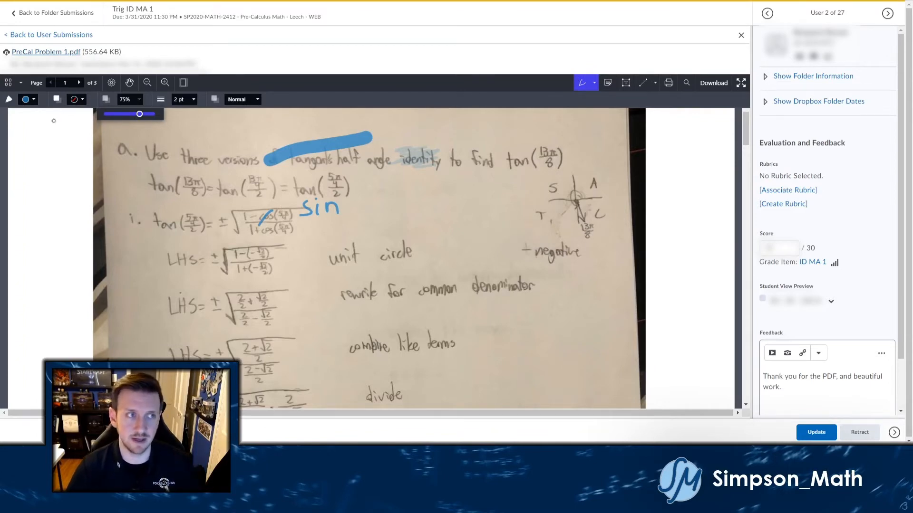
# Switch to Freeform Highlight and highlight tan(13π/8) in pink.
pyautogui.click(30, 99)
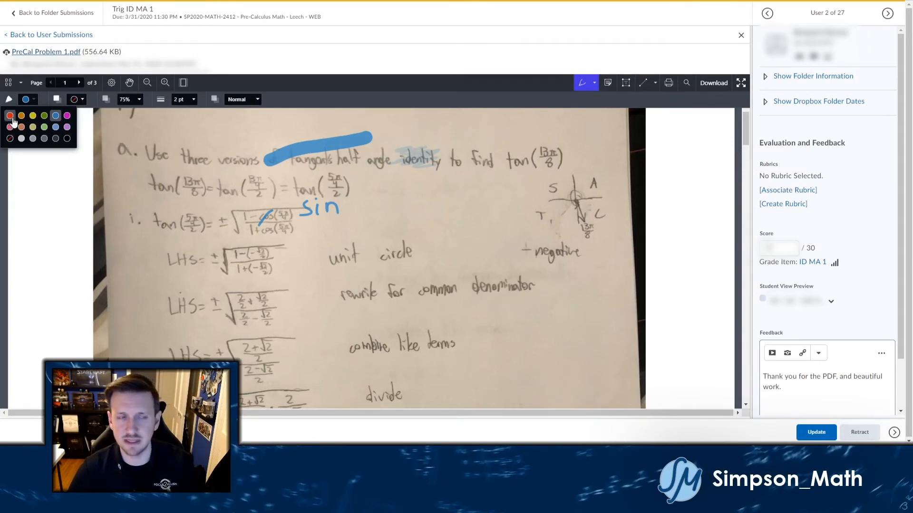
pyautogui.click(42, 104)
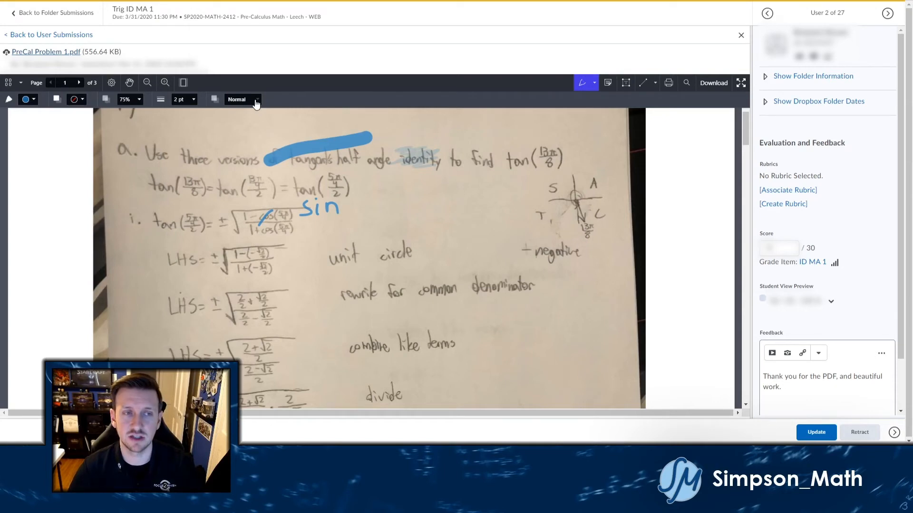
pyautogui.click(594, 83)
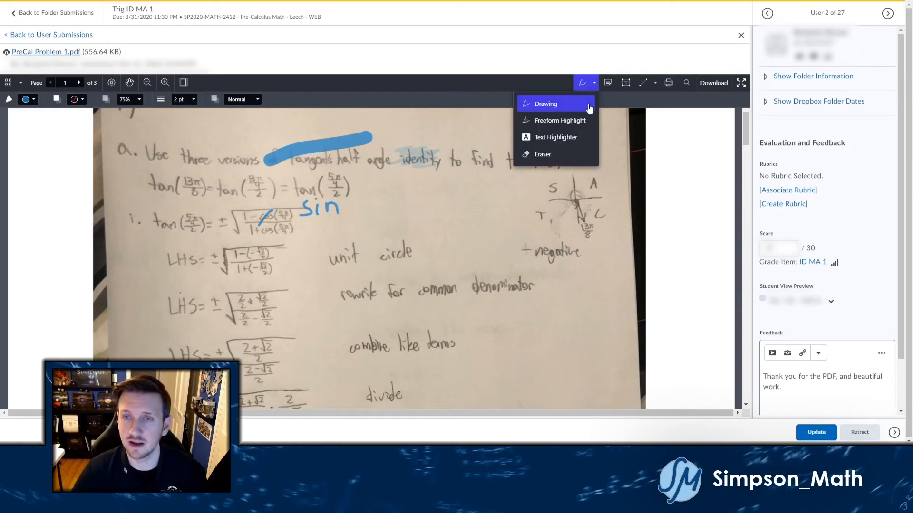
pyautogui.click(572, 123)
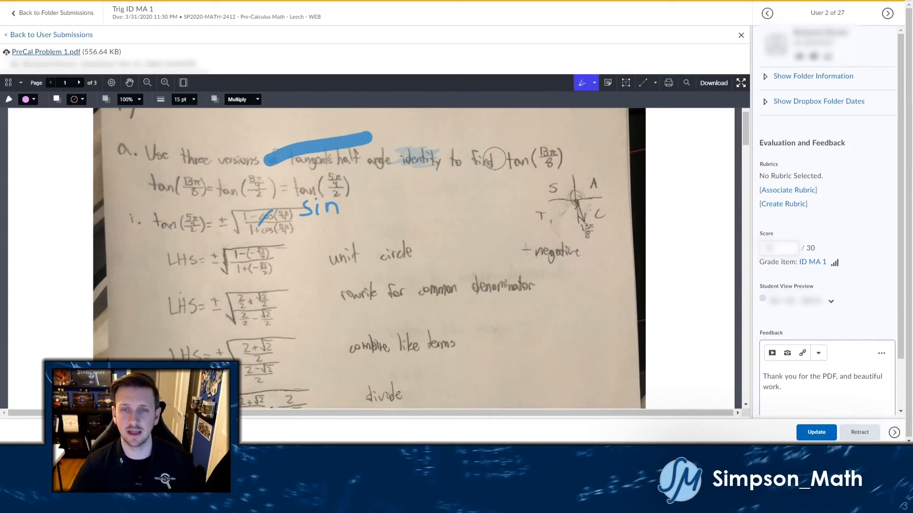
pyautogui.moveTo(507, 161)
pyautogui.mouseDown()
pyautogui.moveTo(561, 160)
pyautogui.moveTo(548, 149)
pyautogui.mouseUp()
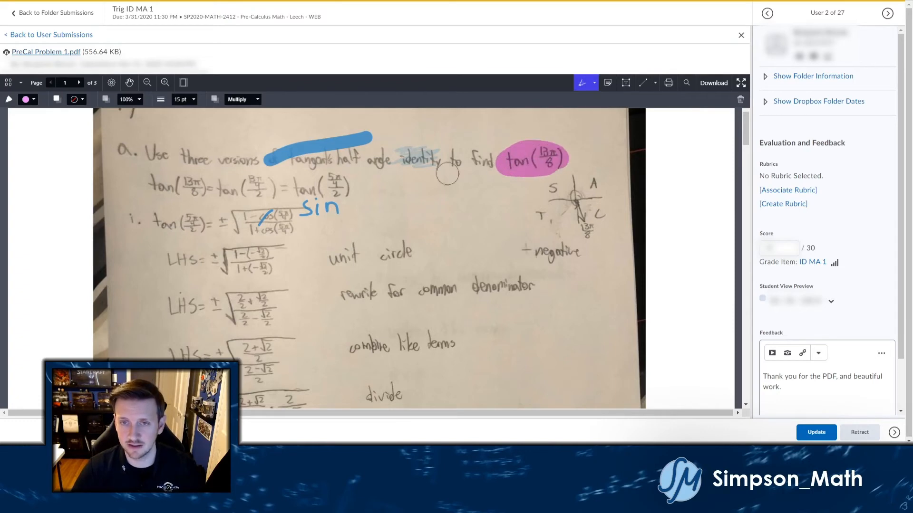
# Change the highlight colour to yellow and highlight the unit-circle sketch on the right.
pyautogui.click(30, 99)
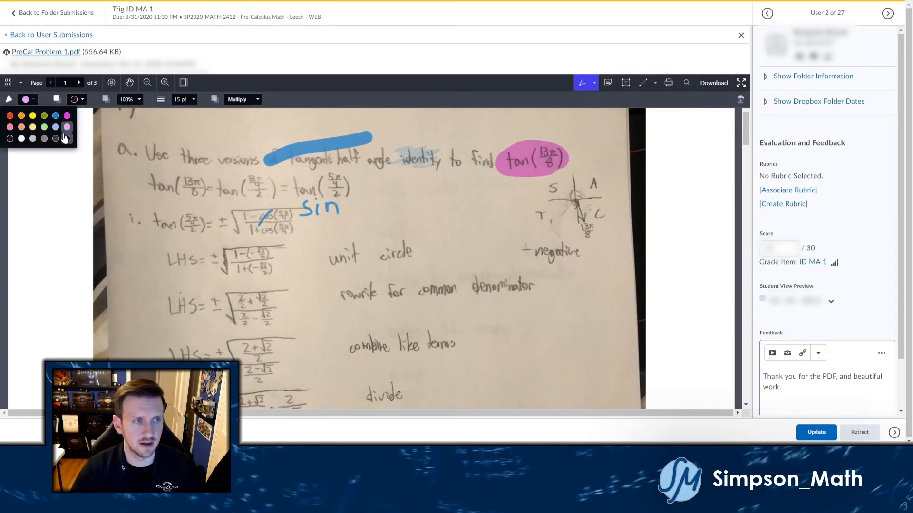
pyautogui.click(41, 126)
pyautogui.moveTo(554, 191)
pyautogui.mouseDown()
pyautogui.moveTo(604, 187)
pyautogui.moveTo(586, 237)
pyautogui.mouseUp()
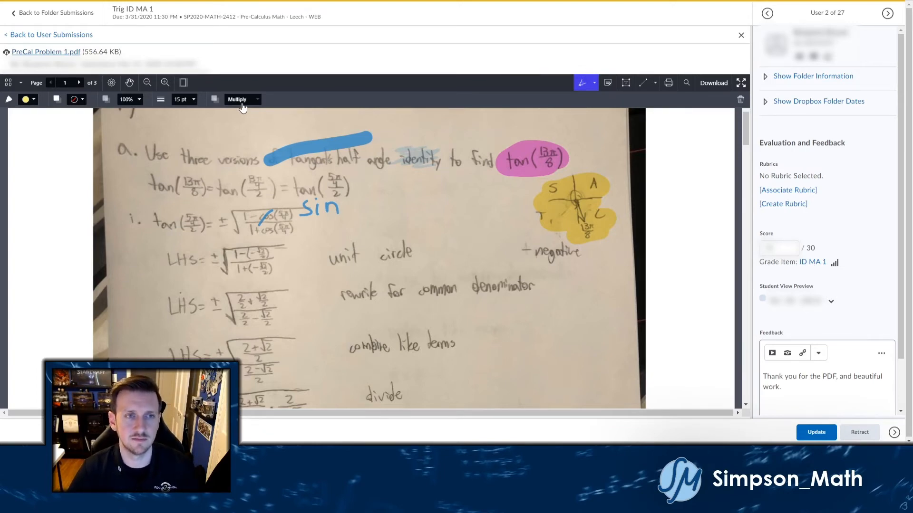
pyautogui.click(581, 84)
pyautogui.click(595, 83)
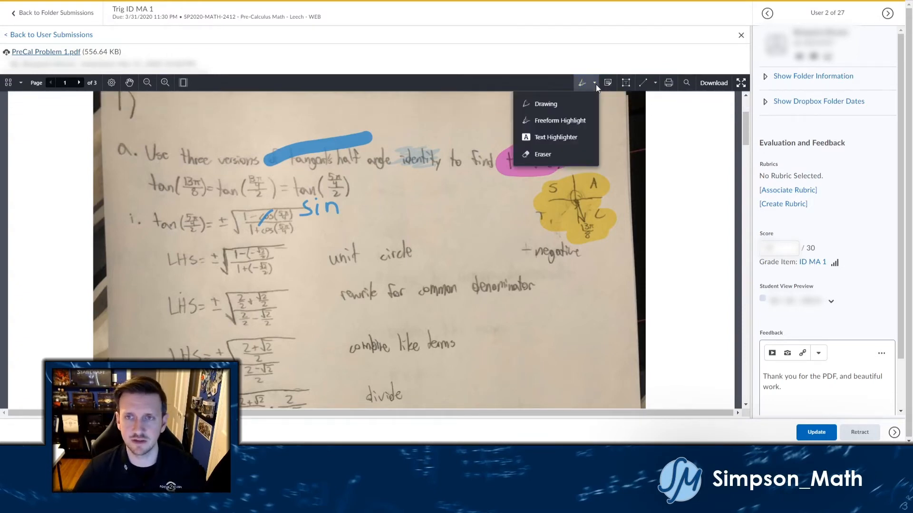
# Draw a red 2 pt Normal-blend freeform squiggle right of "sin", then set opacity to 76%.
pyautogui.click(546, 125)
pyautogui.click(257, 100)
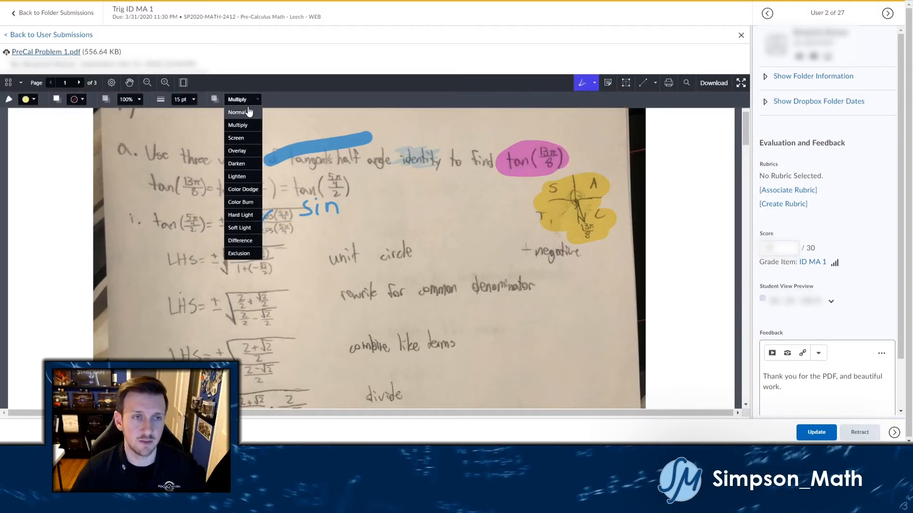
pyautogui.click(247, 112)
pyautogui.click(190, 100)
pyautogui.moveTo(176, 116); pyautogui.dragTo(163, 118)
pyautogui.click(34, 98)
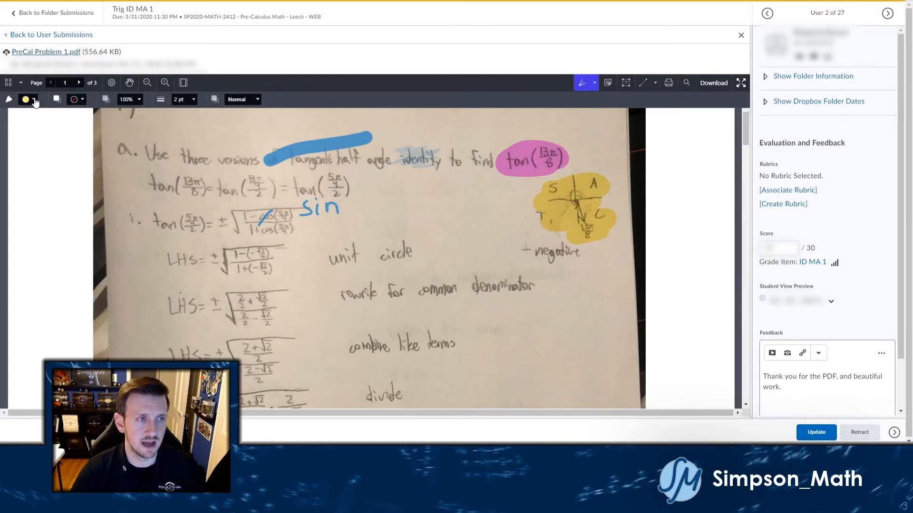
pyautogui.moveTo(371, 208); pyautogui.dragTo(423, 200)
pyautogui.click(132, 100)
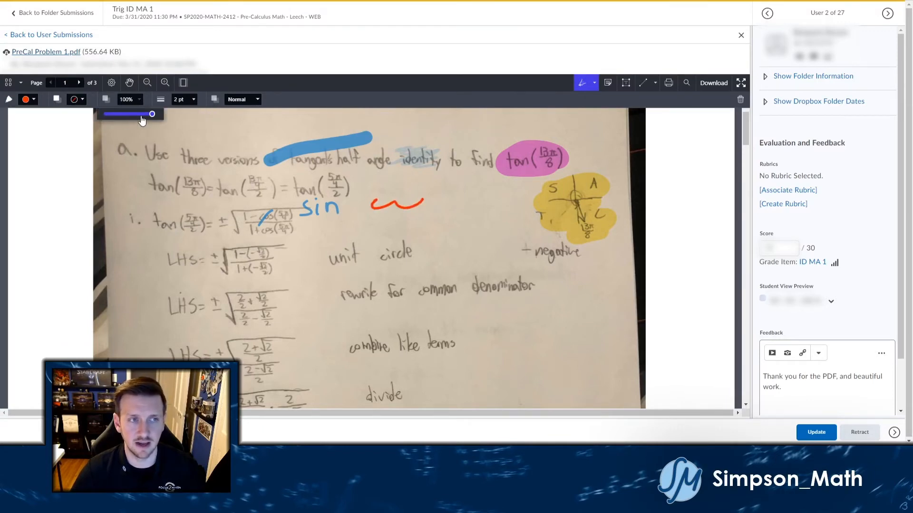
pyautogui.click(140, 114)
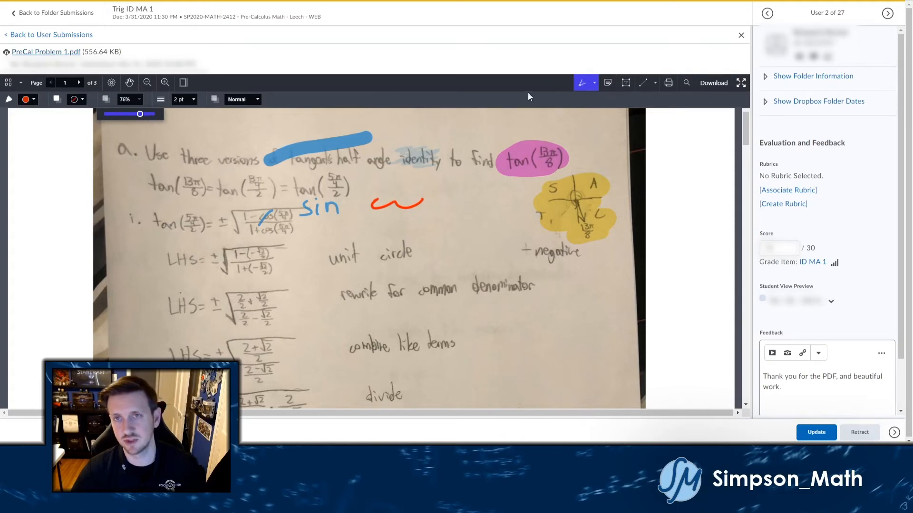
# Add a blue curve and a red 3-shaped mark beside the squiggle, then pick the stamp/note tool.
pyautogui.click(581, 83)
pyautogui.click(593, 83)
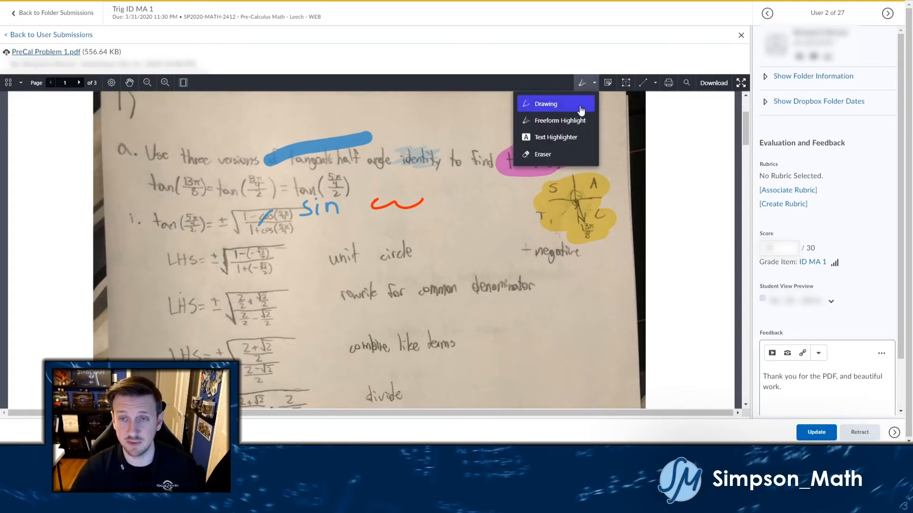
pyautogui.click(581, 104)
pyautogui.moveTo(478, 212); pyautogui.dragTo(441, 222)
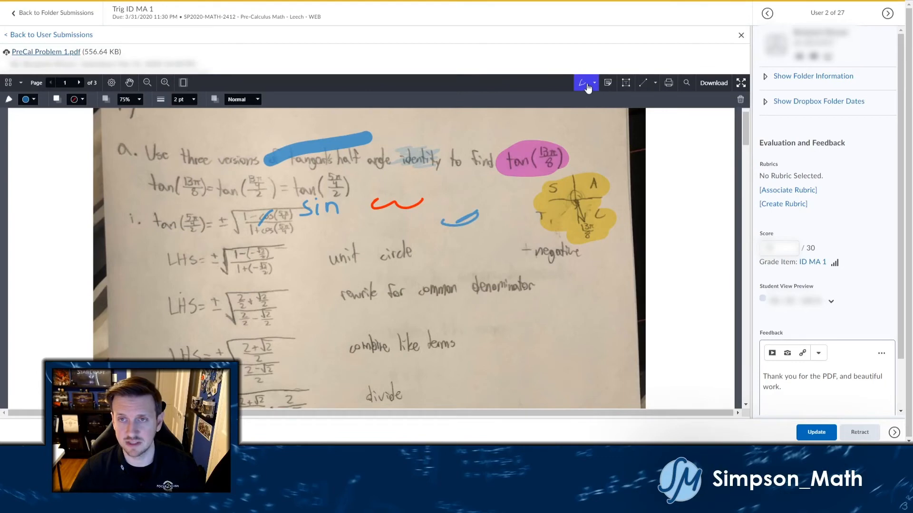
pyautogui.click(588, 88)
pyautogui.click(595, 83)
pyautogui.click(584, 125)
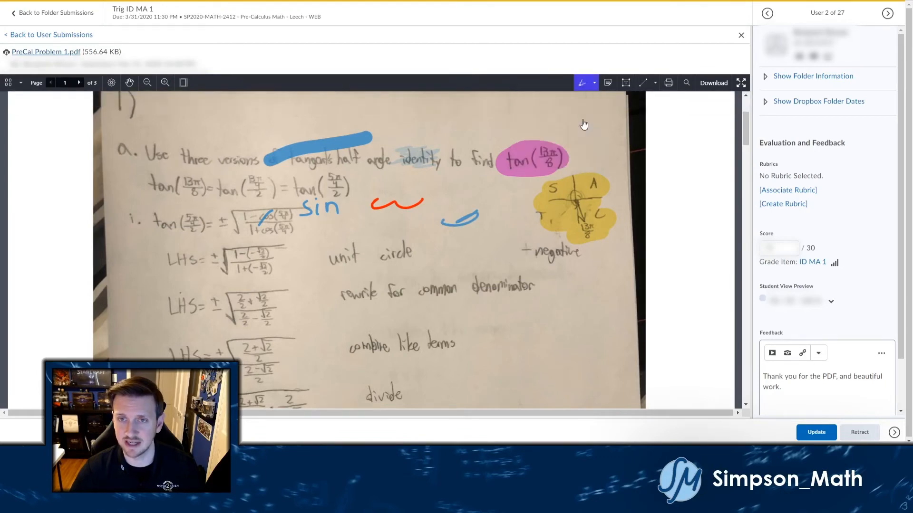
pyautogui.moveTo(458, 195)
pyautogui.mouseDown()
pyautogui.moveTo(470, 192)
pyautogui.moveTo(459, 208)
pyautogui.mouseUp()
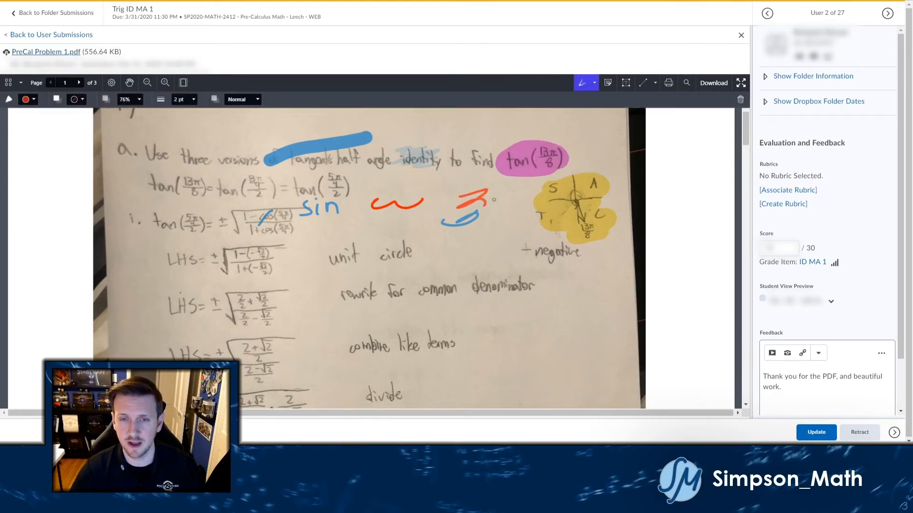
pyautogui.click(608, 83)
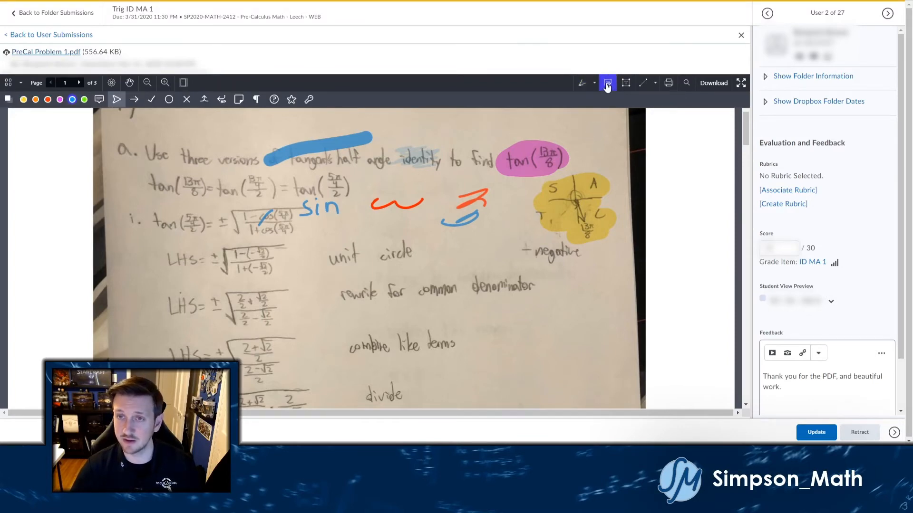
# Place a green check-mark note reading 'Great communication!' beside "rewrite for common denominator".
pyautogui.click(430, 270)
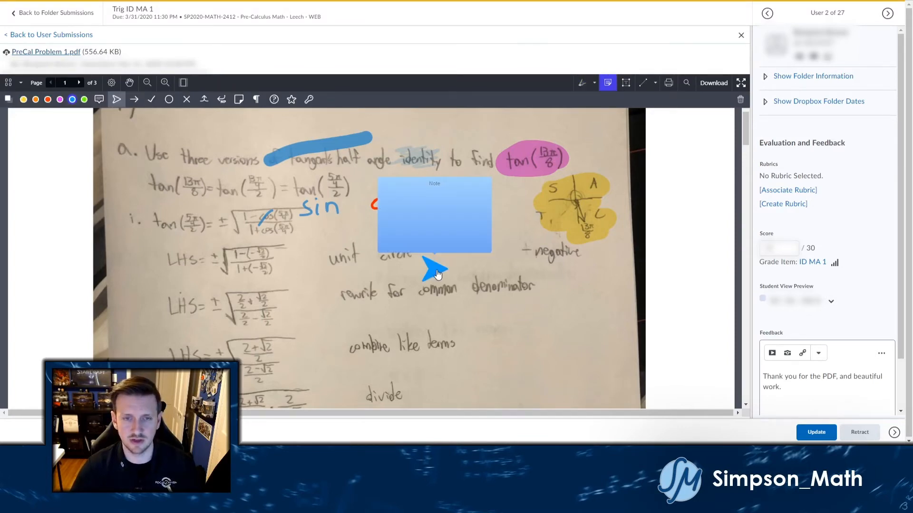
pyautogui.write('Great ')
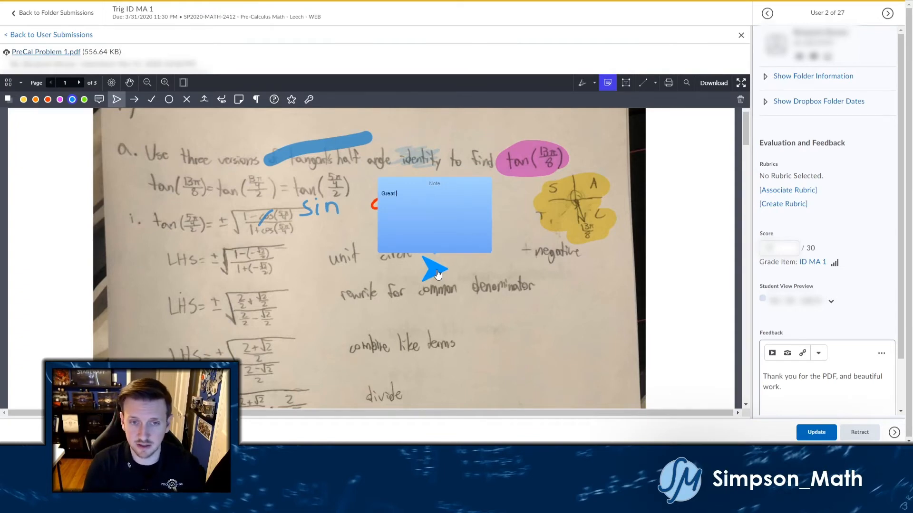
pyautogui.write('communication!')
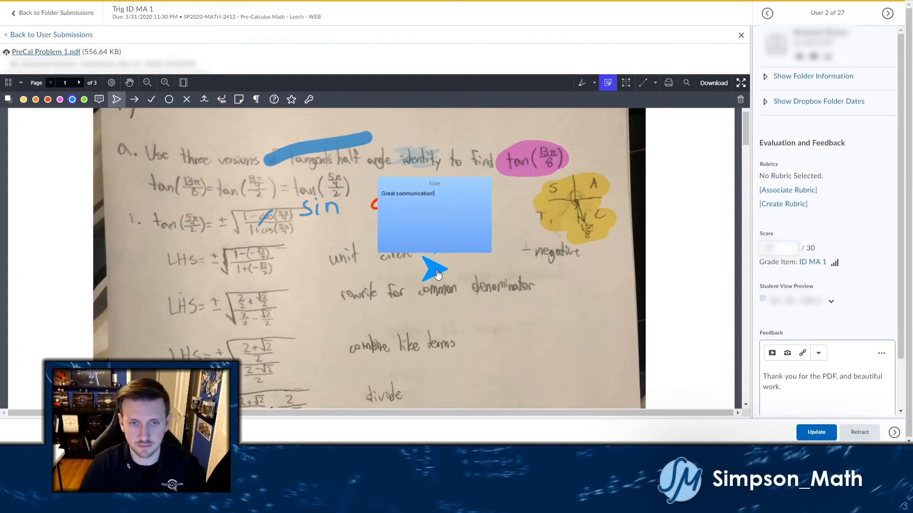
pyautogui.moveTo(436, 274)
pyautogui.mouseDown()
pyautogui.moveTo(304, 298)
pyautogui.moveTo(321, 298)
pyautogui.mouseUp()
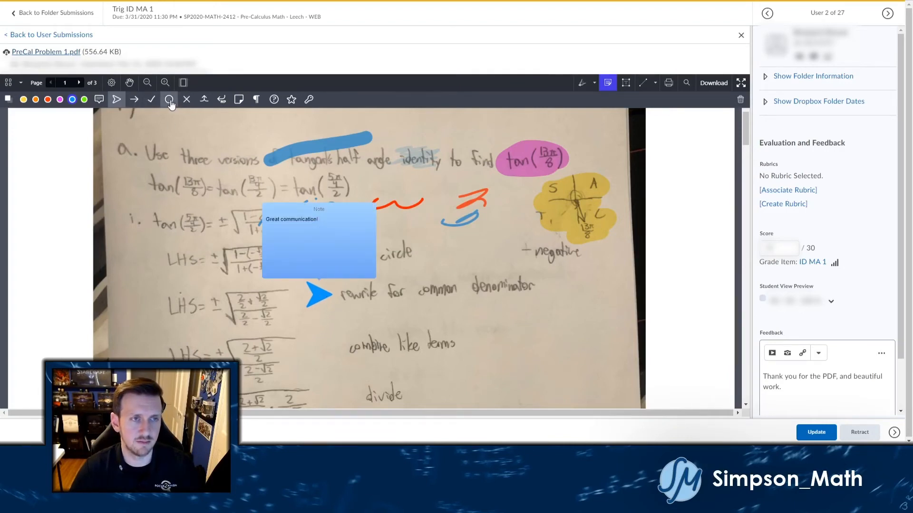
pyautogui.click(152, 99)
pyautogui.click(84, 99)
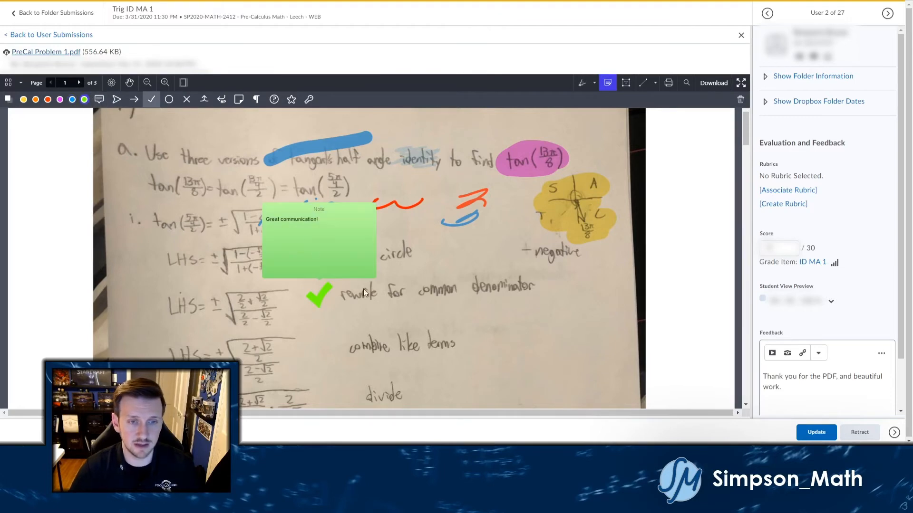
pyautogui.click(99, 99)
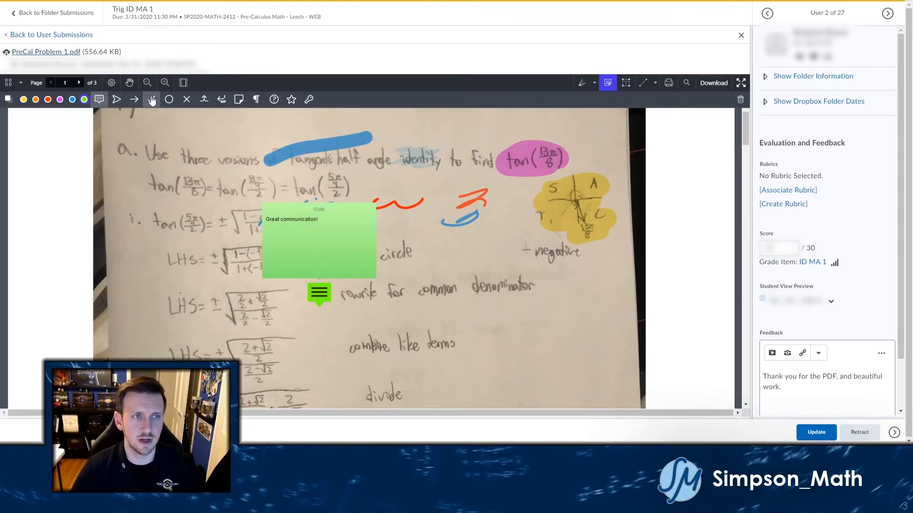
pyautogui.click(151, 99)
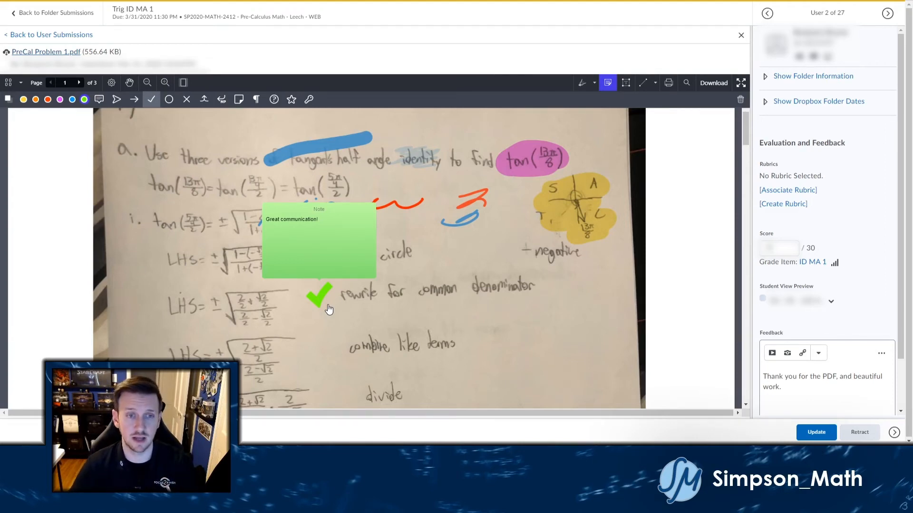
pyautogui.click(471, 268)
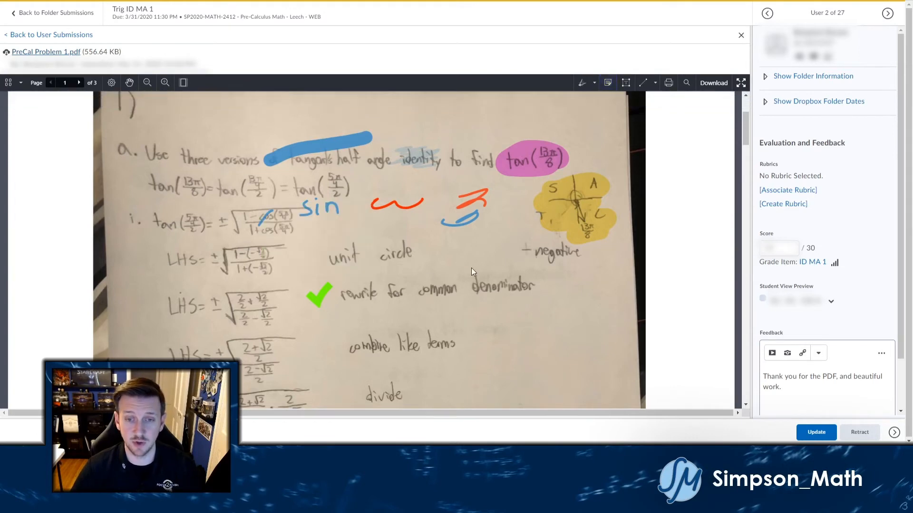
# Add a text box with a pasted placeholder paragraph, resized and moved beside the "divide" step.
pyautogui.click(313, 297)
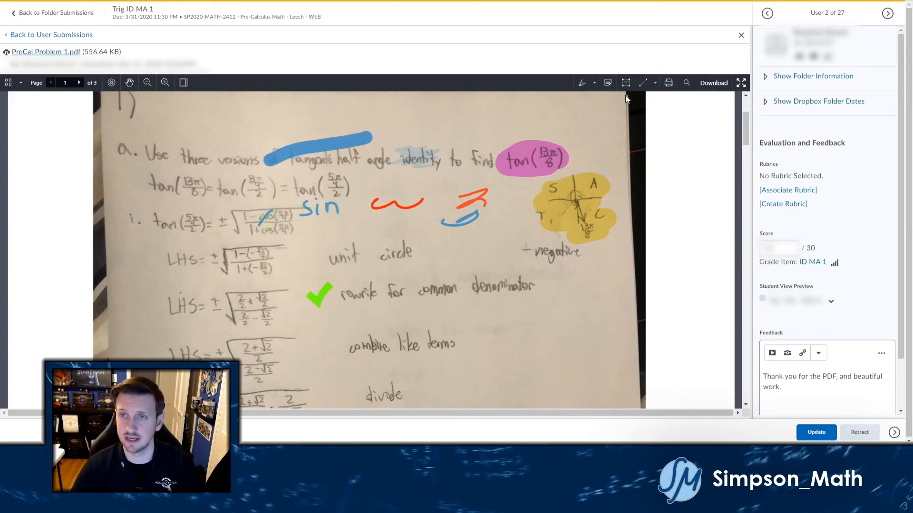
pyautogui.click(626, 83)
pyautogui.scroll(-3, 443, 272)
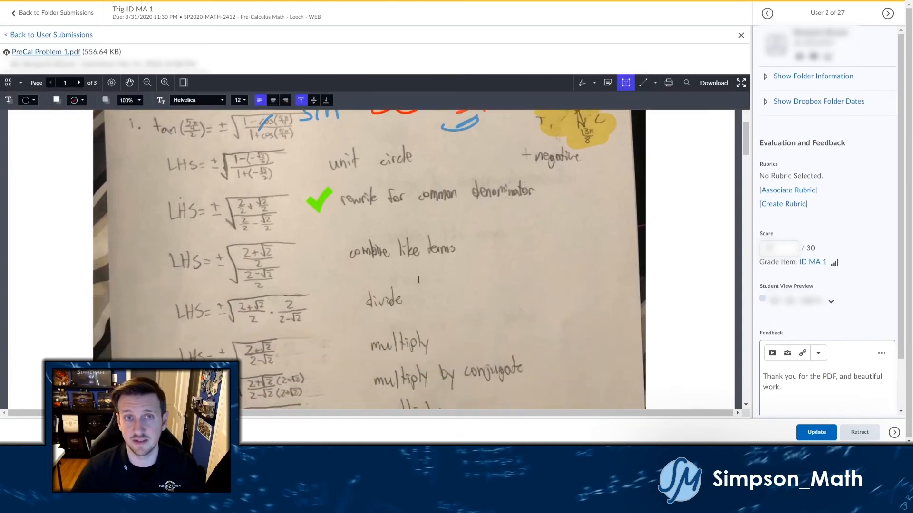
pyautogui.scroll(-2, 418, 279)
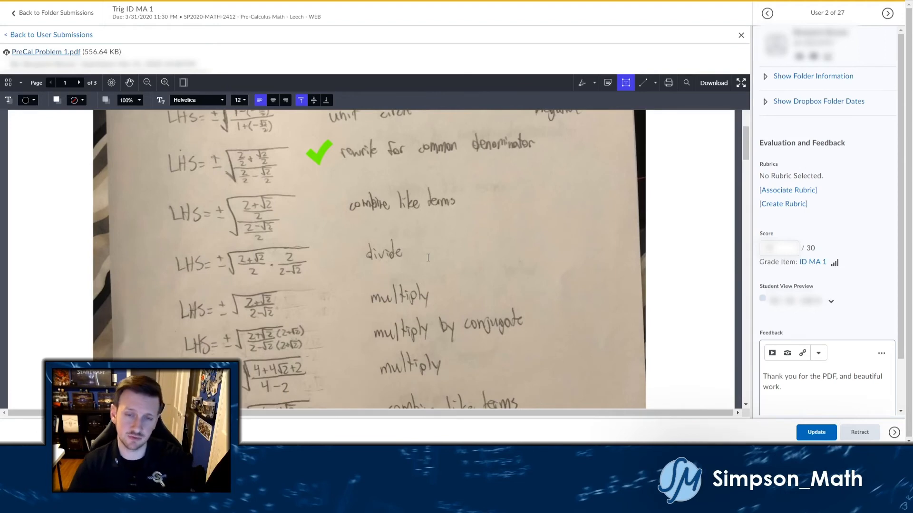
pyautogui.click(421, 231)
pyautogui.write('Lorem ipsum dolor sit amet, consectetur adipiscing elit. Integer sapien ipsum, eleifend ut viverra quis, fringilla sed leo. Morbi sed purus tristique, sagittis orci sit.')
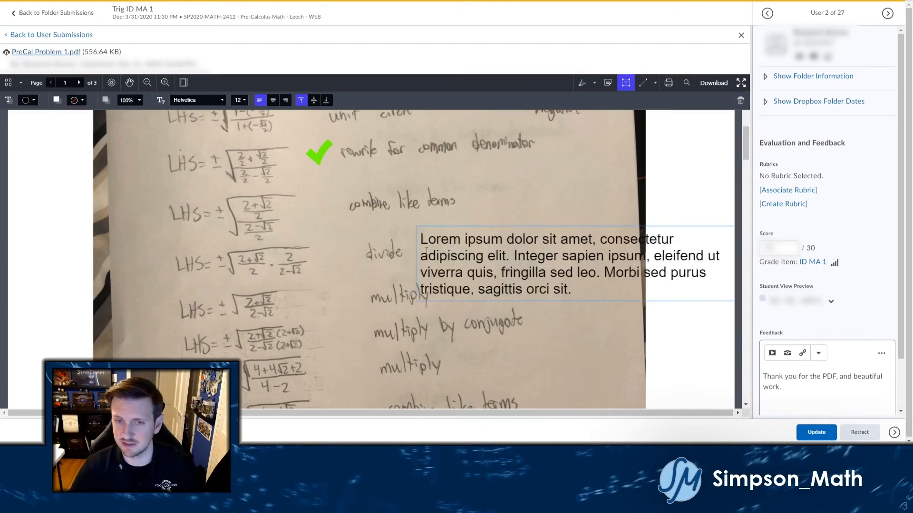
pyautogui.click(414, 262)
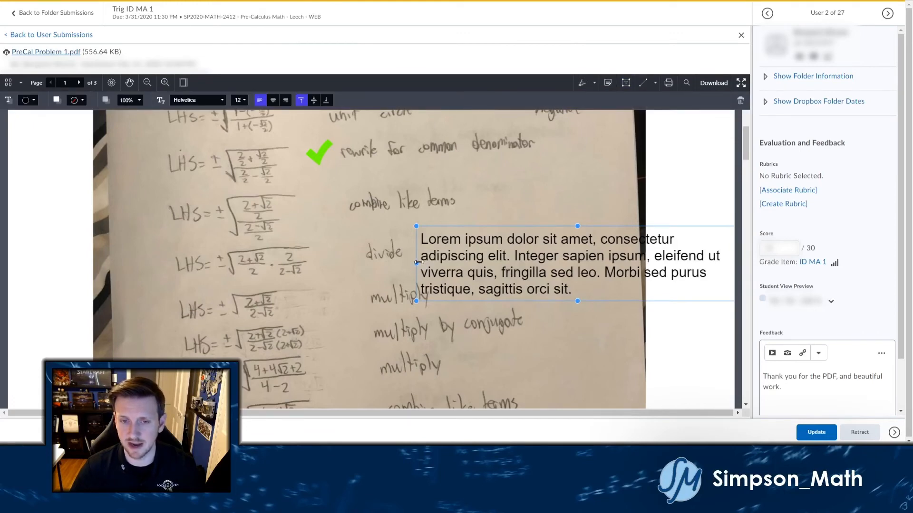
pyautogui.moveTo(416, 263); pyautogui.dragTo(535, 263)
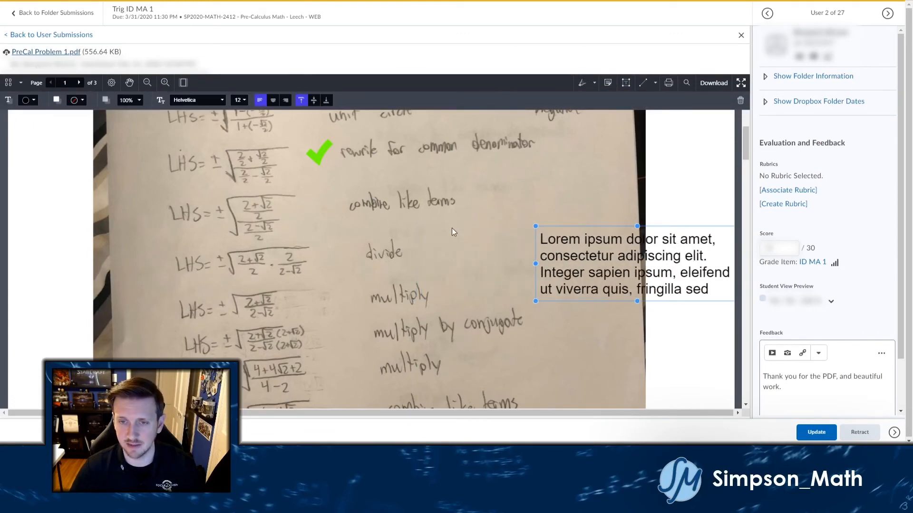
pyautogui.moveTo(563, 247)
pyautogui.mouseDown()
pyautogui.moveTo(440, 238)
pyautogui.moveTo(450, 236)
pyautogui.mouseUp()
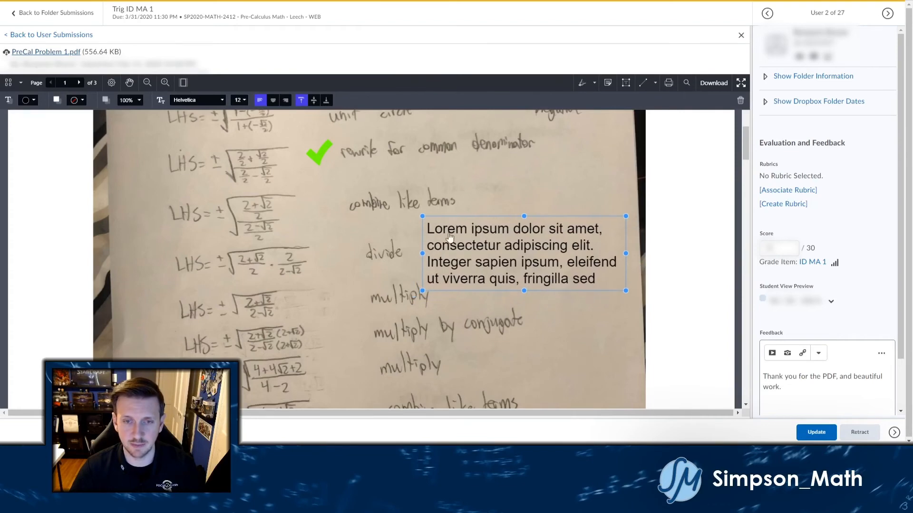
# Set the text box to font size 8, green text and a light grey background.
pyautogui.click(239, 99)
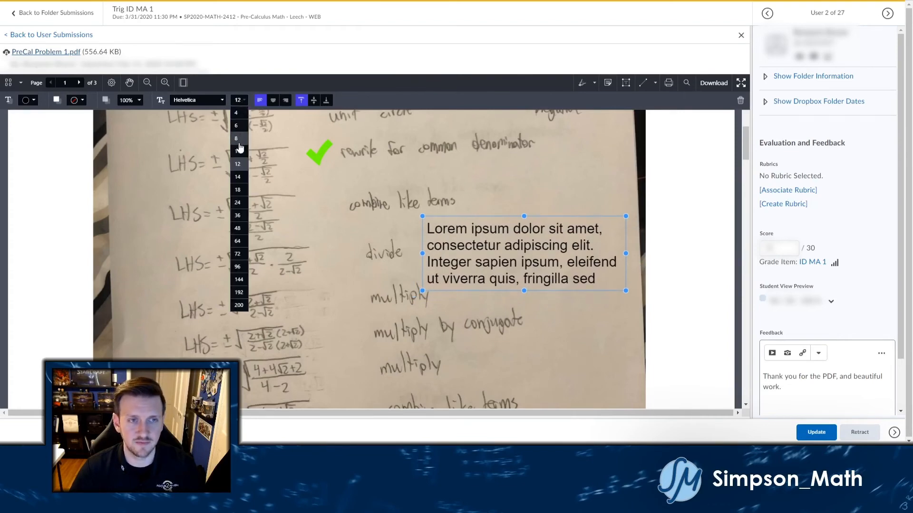
pyautogui.click(239, 142)
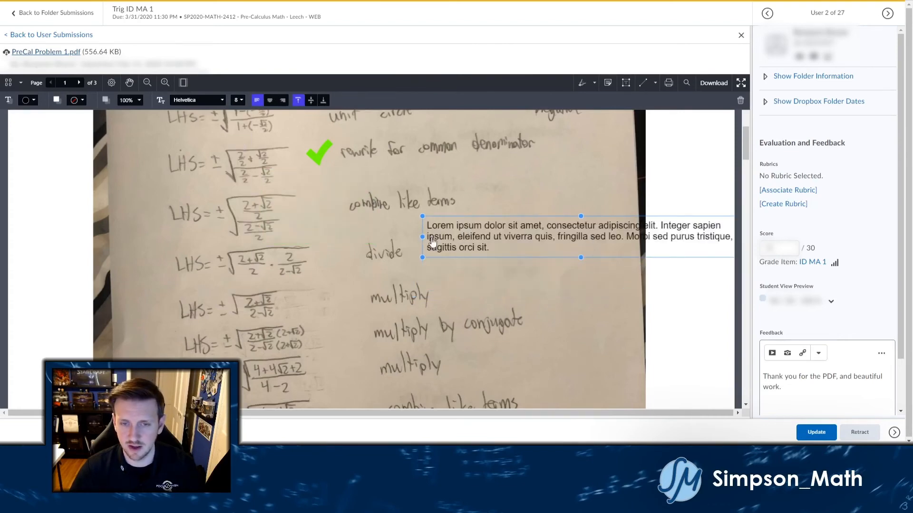
pyautogui.moveTo(422, 237)
pyautogui.mouseDown()
pyautogui.moveTo(547, 237)
pyautogui.moveTo(458, 250)
pyautogui.moveTo(466, 246)
pyautogui.moveTo(453, 243)
pyautogui.mouseUp()
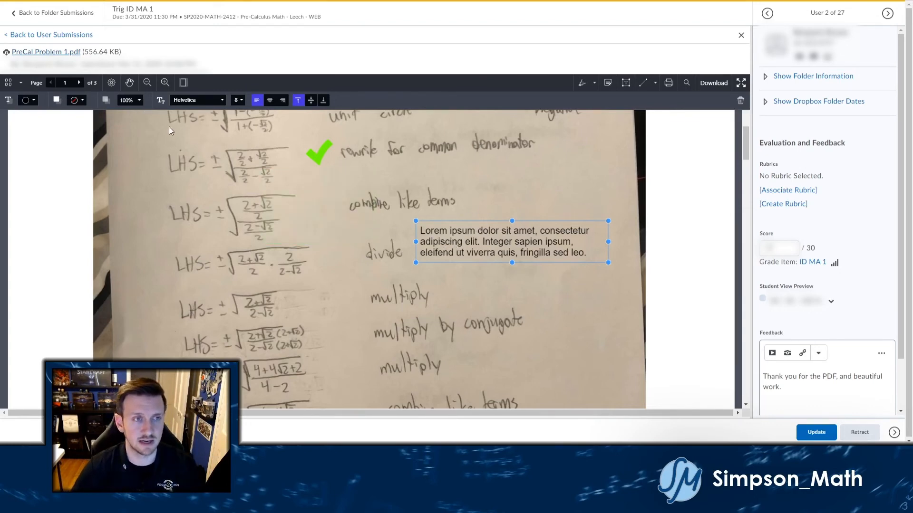
pyautogui.click(29, 102)
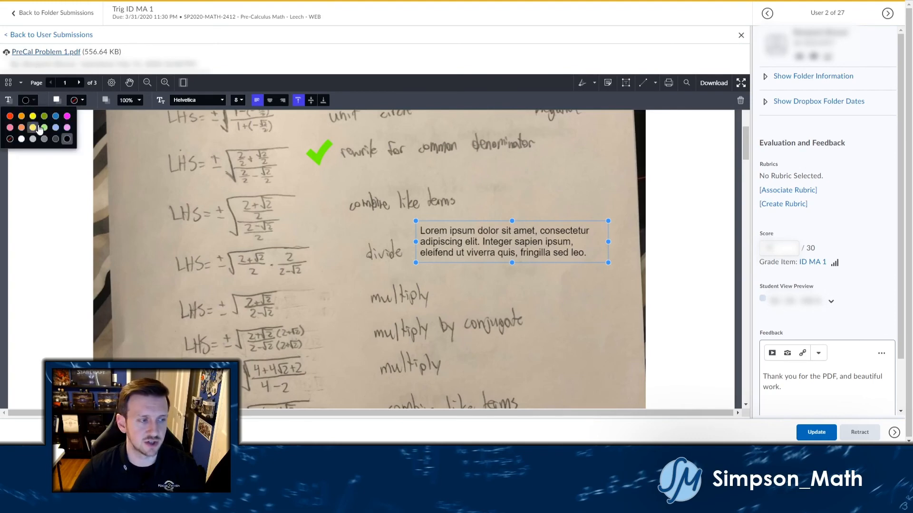
pyautogui.click(44, 116)
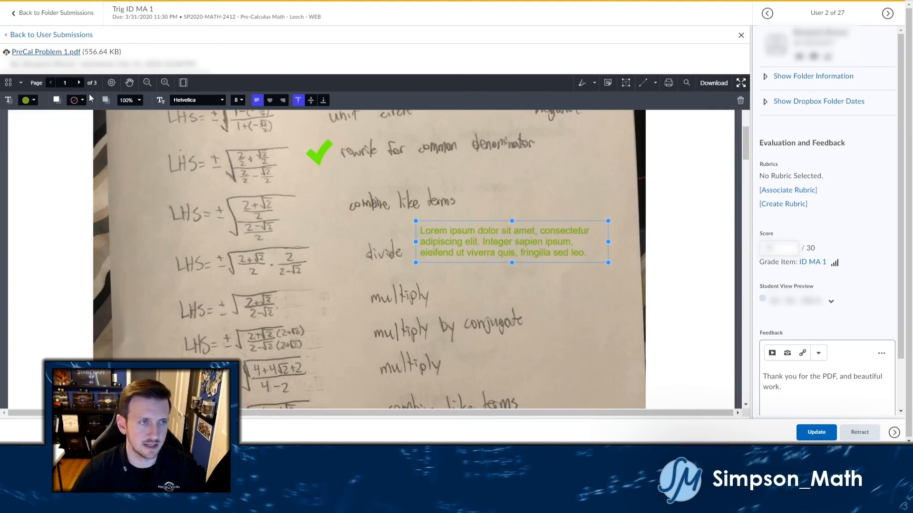
pyautogui.click(76, 100)
pyautogui.click(70, 138)
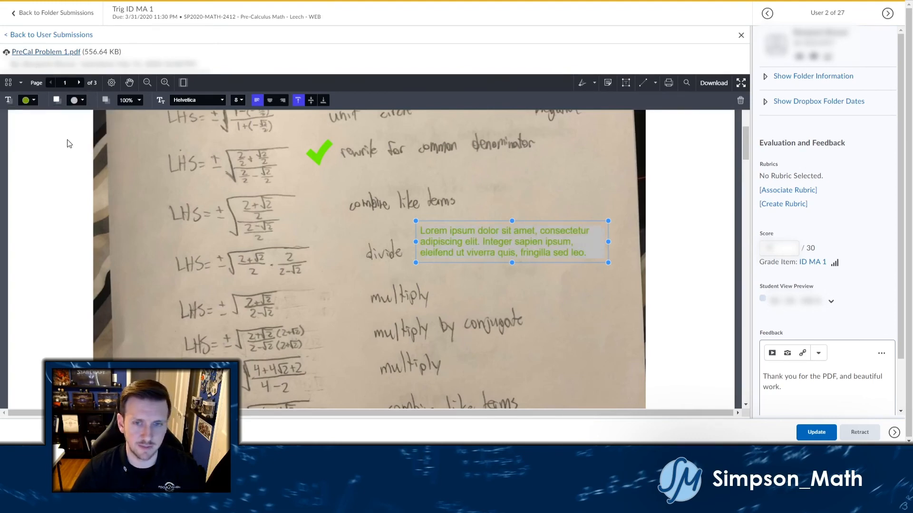
pyautogui.click(532, 276)
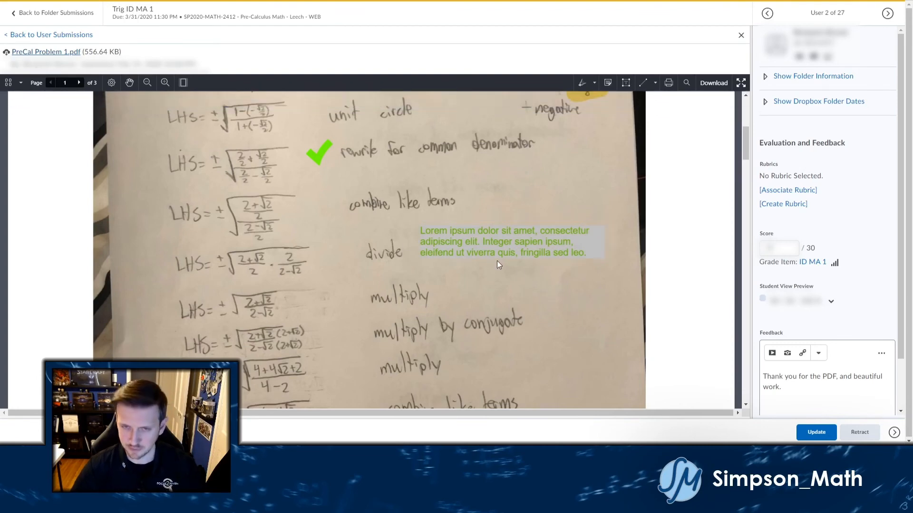
pyautogui.scroll(3, 497, 261)
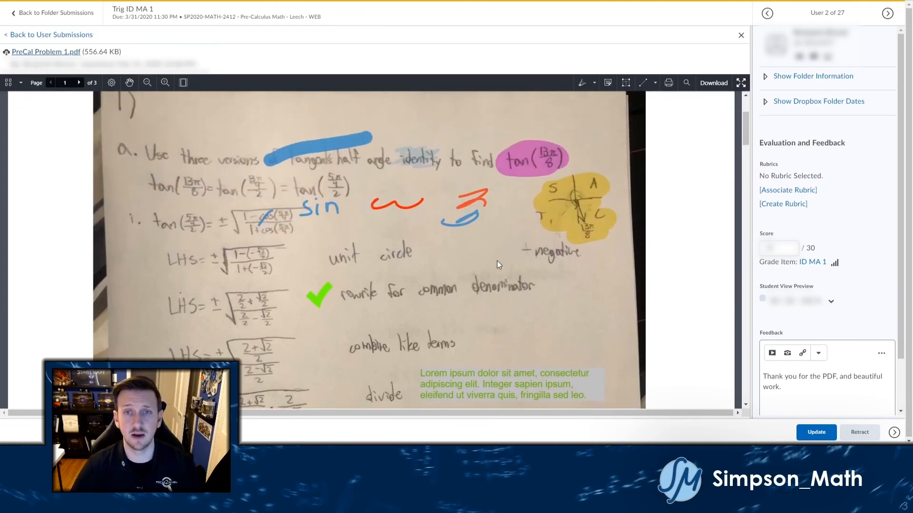